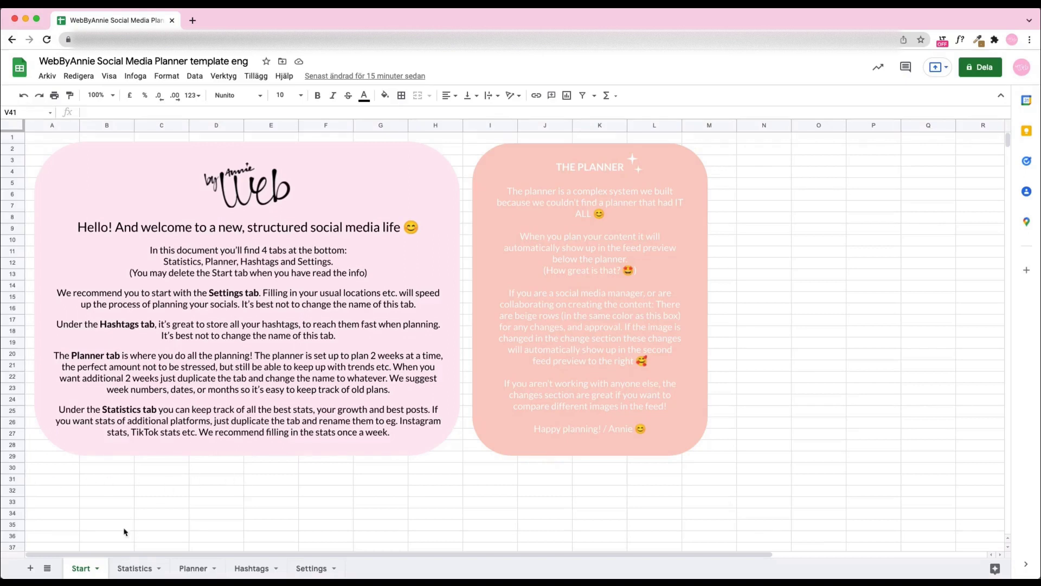
# Switch to the Statistics sheet and look over its growth chart and stats columns
pyautogui.click(138, 569)
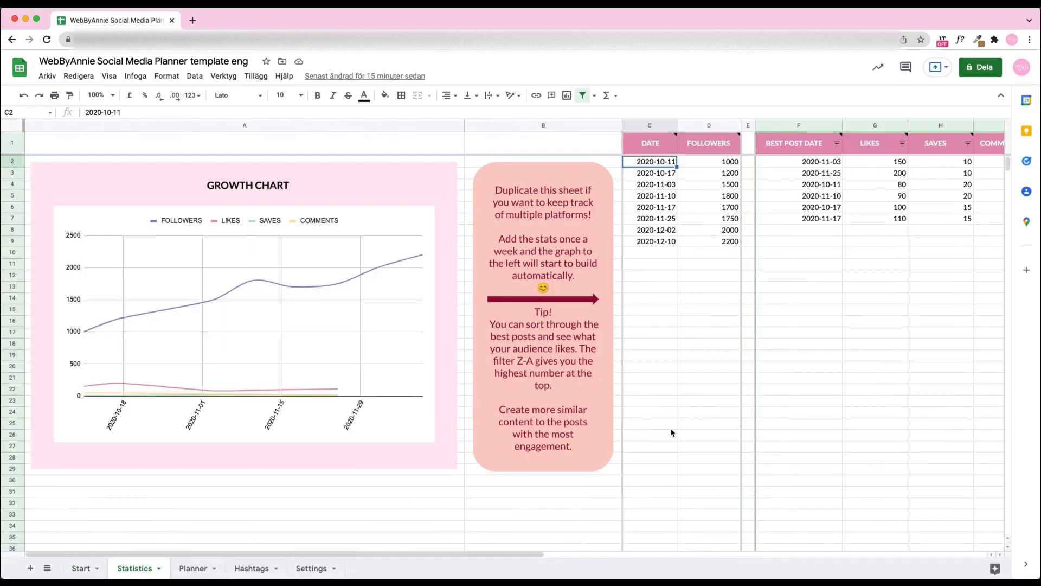
pyautogui.hscroll(5, 672, 432)
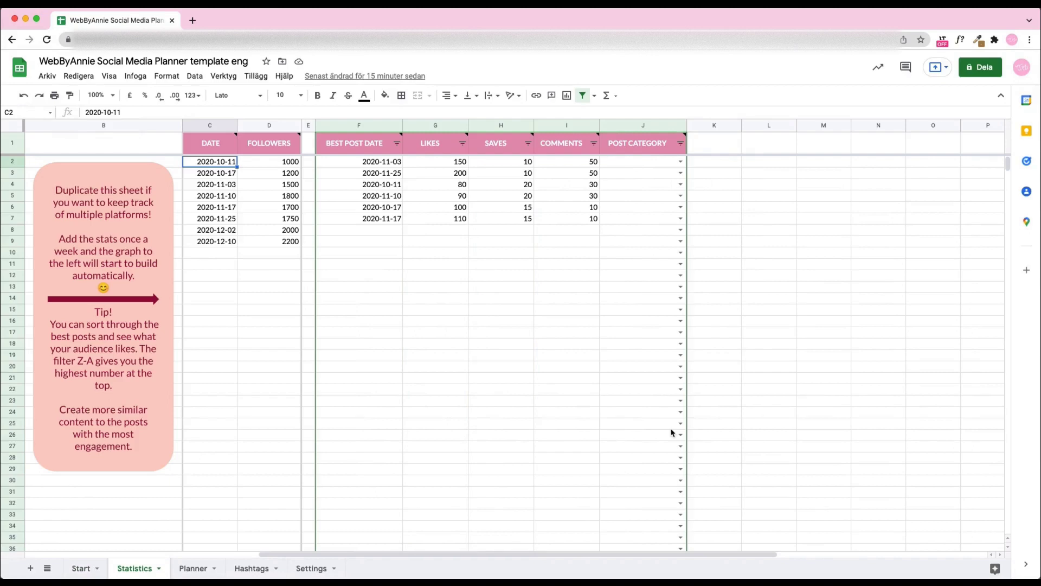
pyautogui.hscroll(-5, 672, 433)
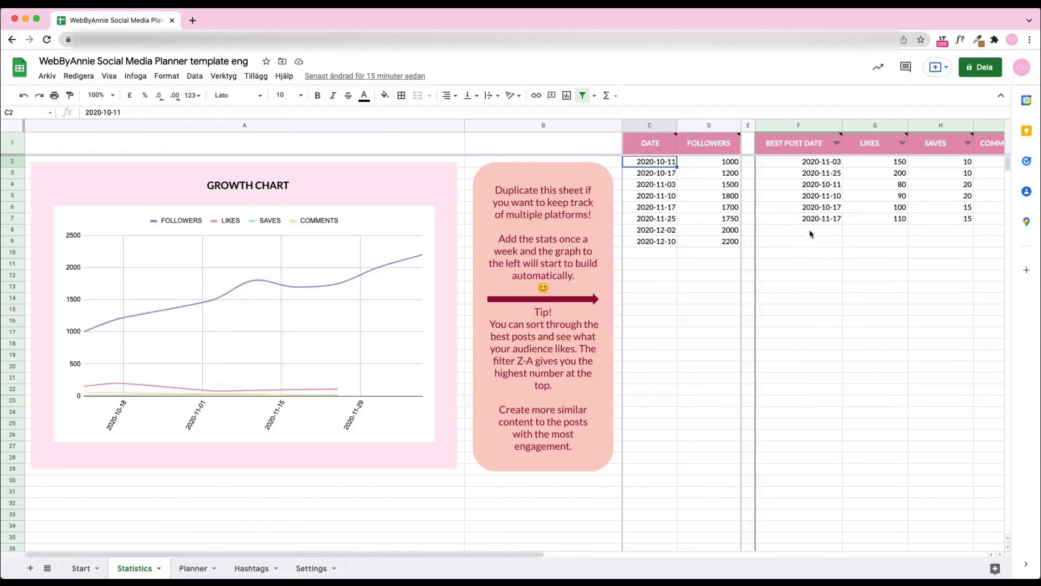
# Log a best post dated 2020-12-02 with 202 likes, 20 saves and 40 comments
pyautogui.click(824, 234)
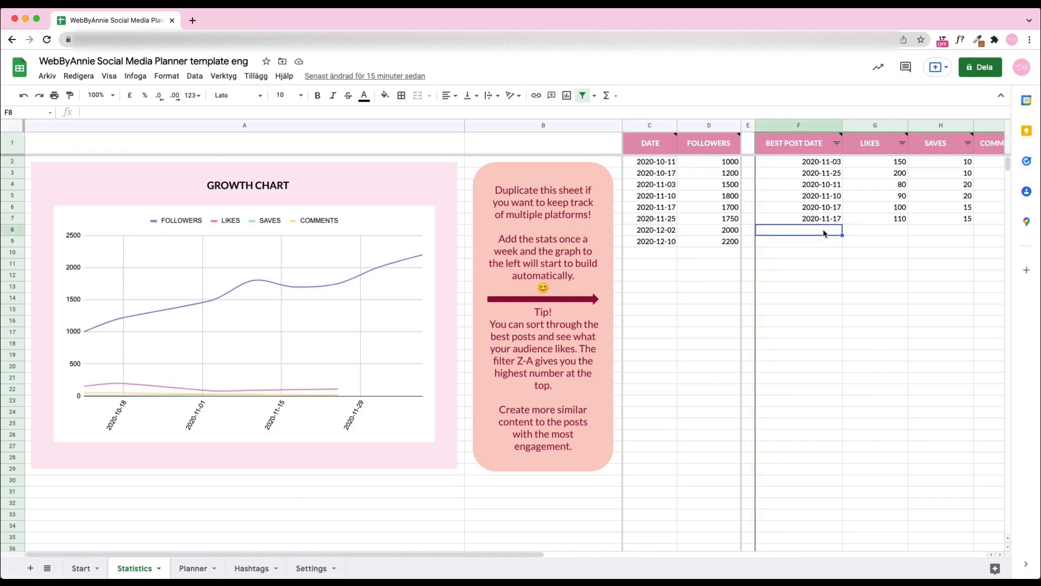
pyautogui.write('2020-1')
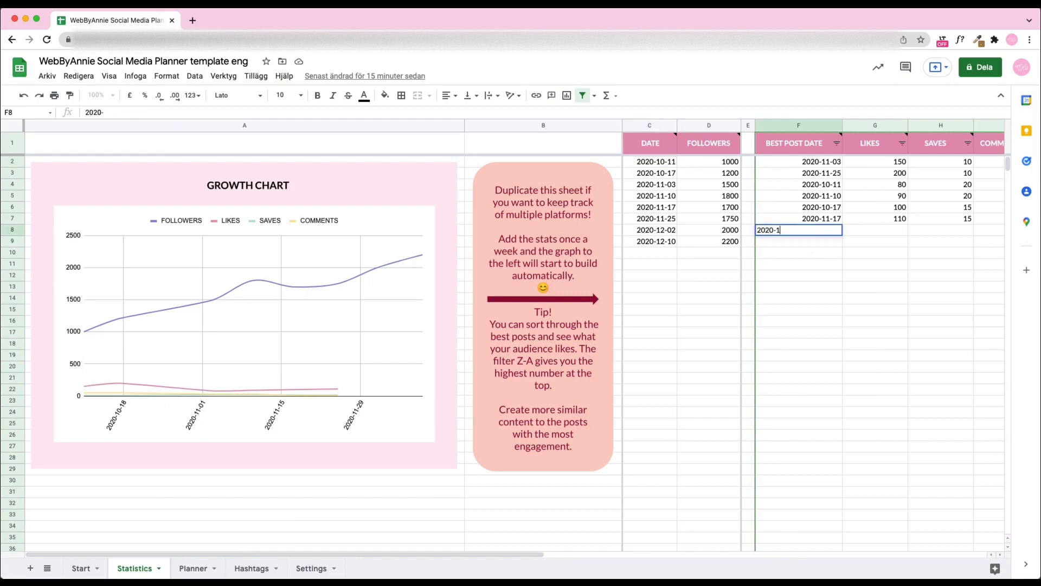
pyautogui.write('2-02')
pyautogui.press('Tab')
pyautogui.write('200')
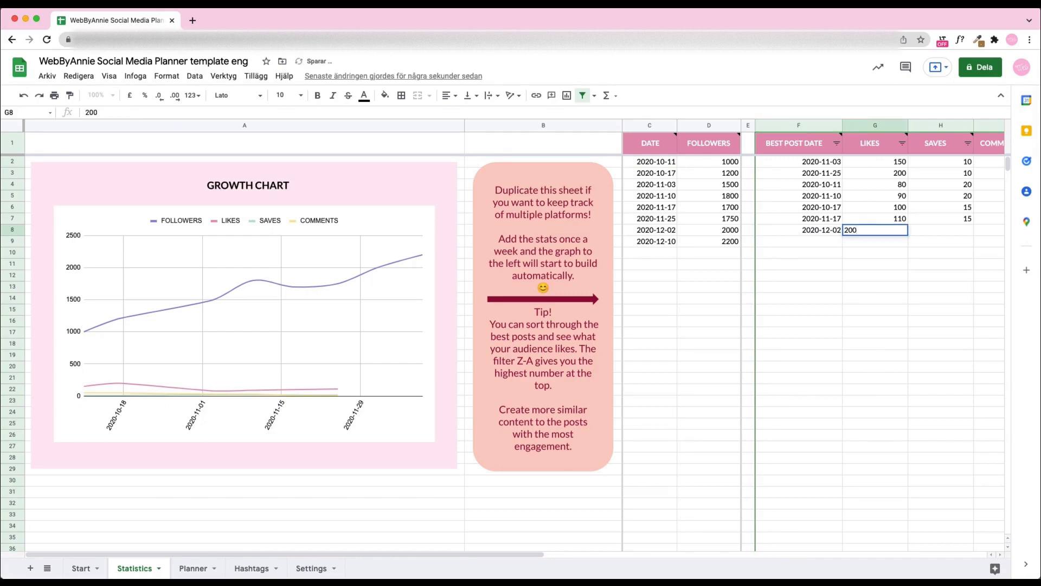
pyautogui.press('Tab')
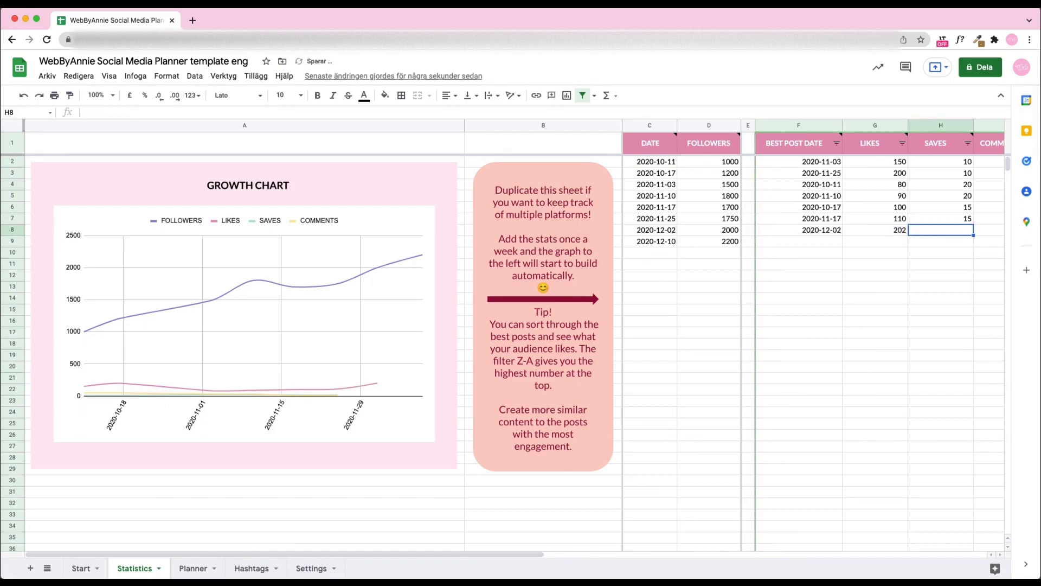
pyautogui.write('20')
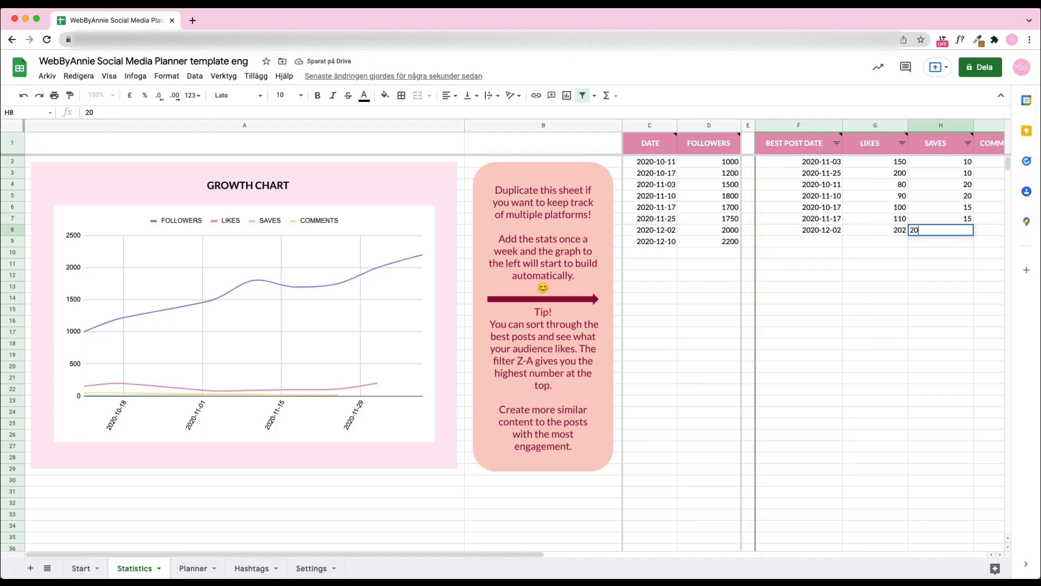
pyautogui.press('Tab')
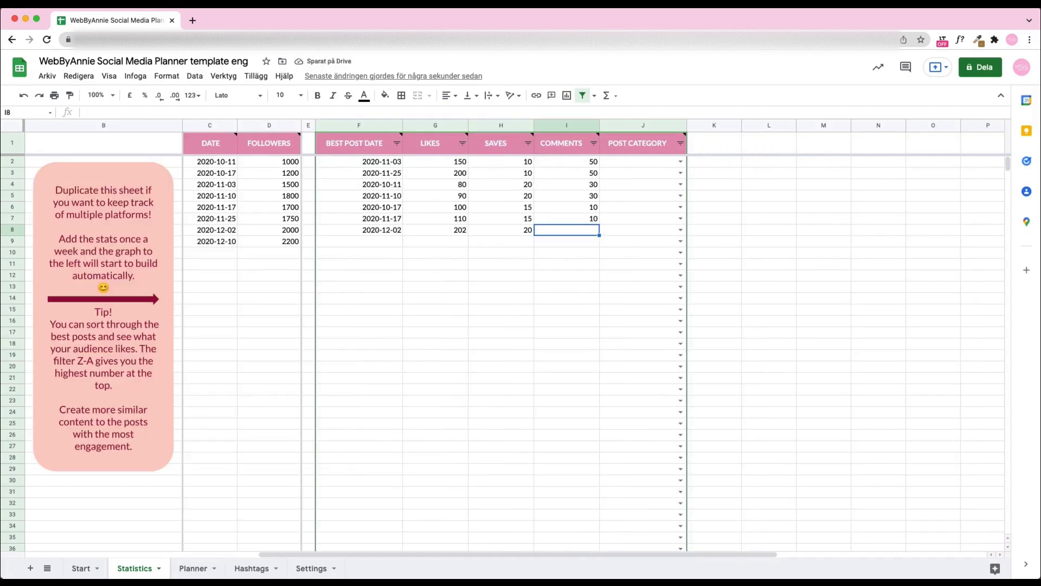
pyautogui.write('40')
pyautogui.press('Return')
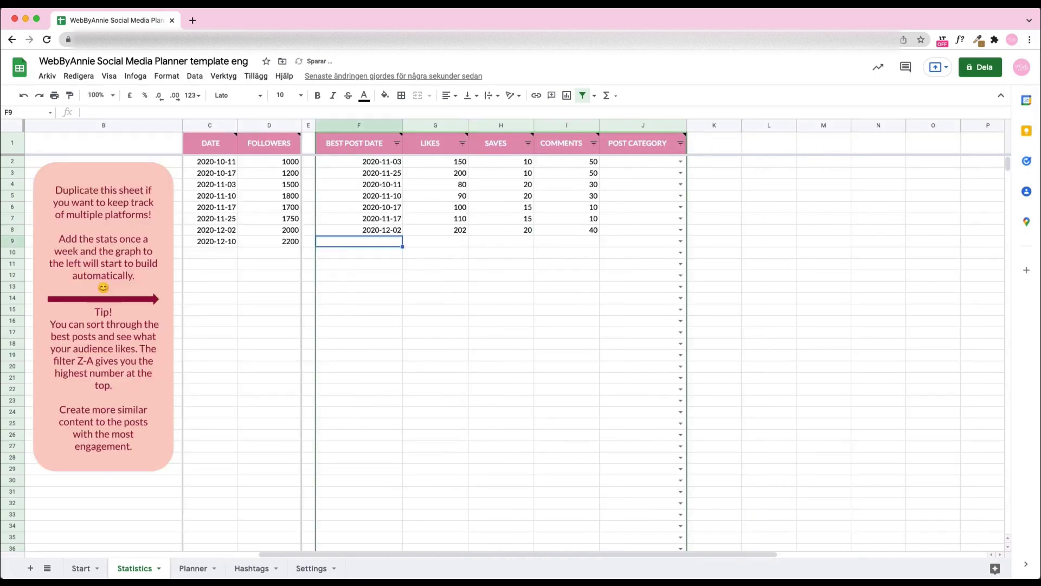
# Tag the first two posts' categories as Value and Promote
pyautogui.hscroll(5, 542, 326)
pyautogui.click(681, 162)
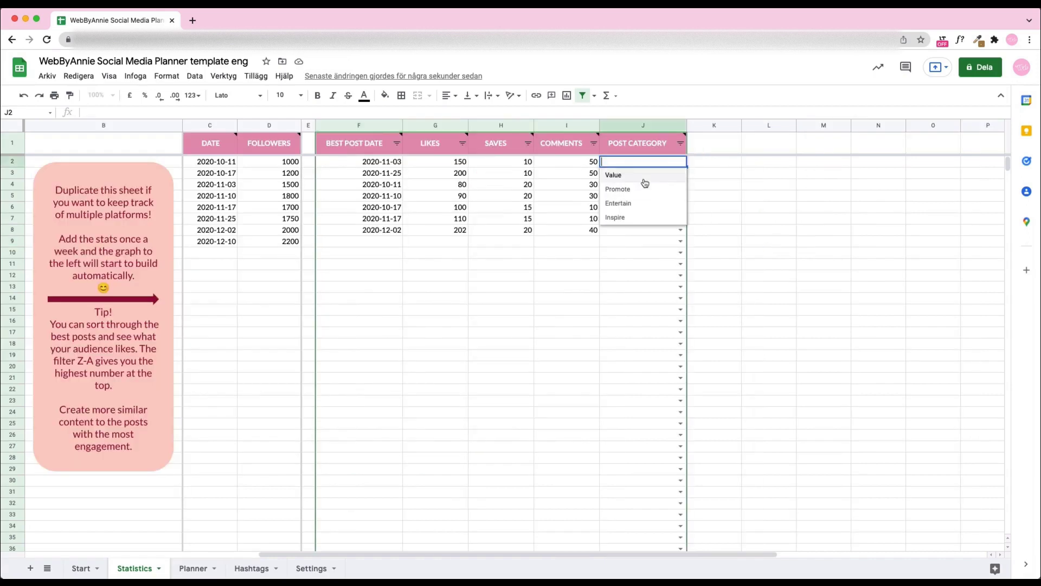
pyautogui.click(644, 180)
pyautogui.click(680, 173)
pyautogui.click(663, 200)
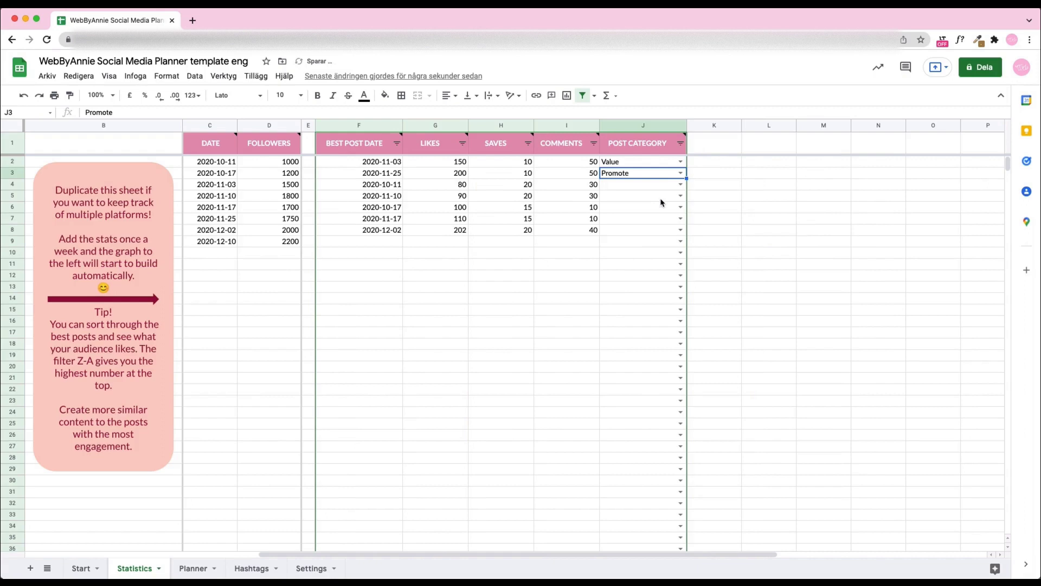
pyautogui.hscroll(-3, 624, 233)
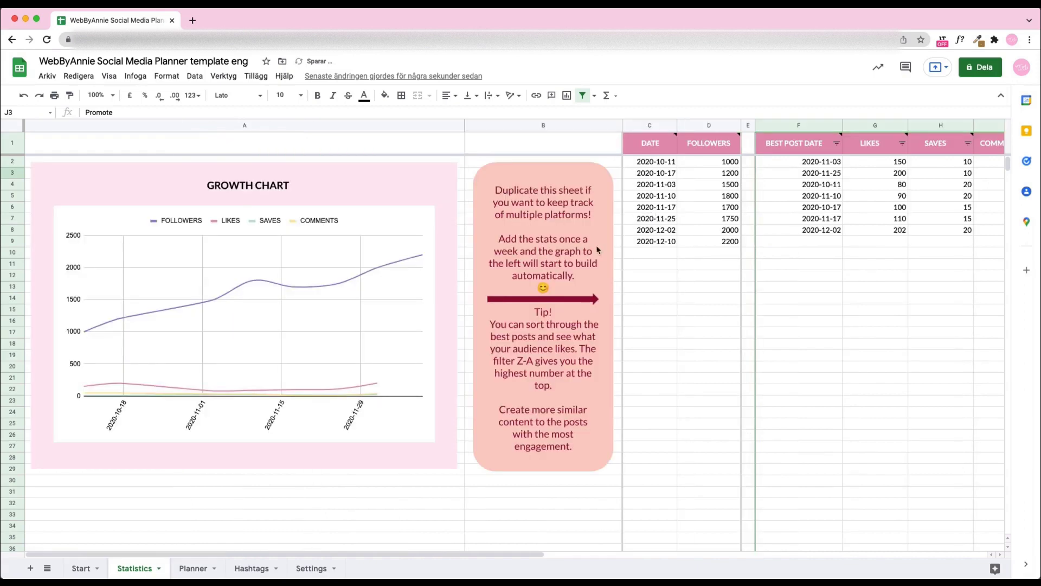
# Switch to the Planner sheet and scroll through the two-week grid and Instagram feed previews
pyautogui.click(193, 568)
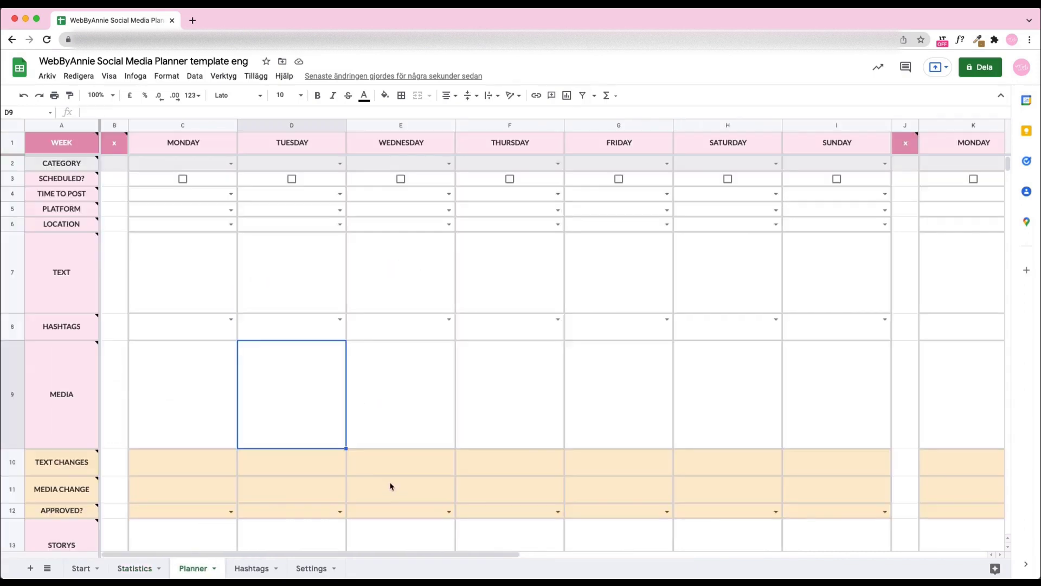
pyautogui.scroll(-2, 391, 486)
pyautogui.scroll(2, 391, 486)
pyautogui.hscroll(10, 390, 486)
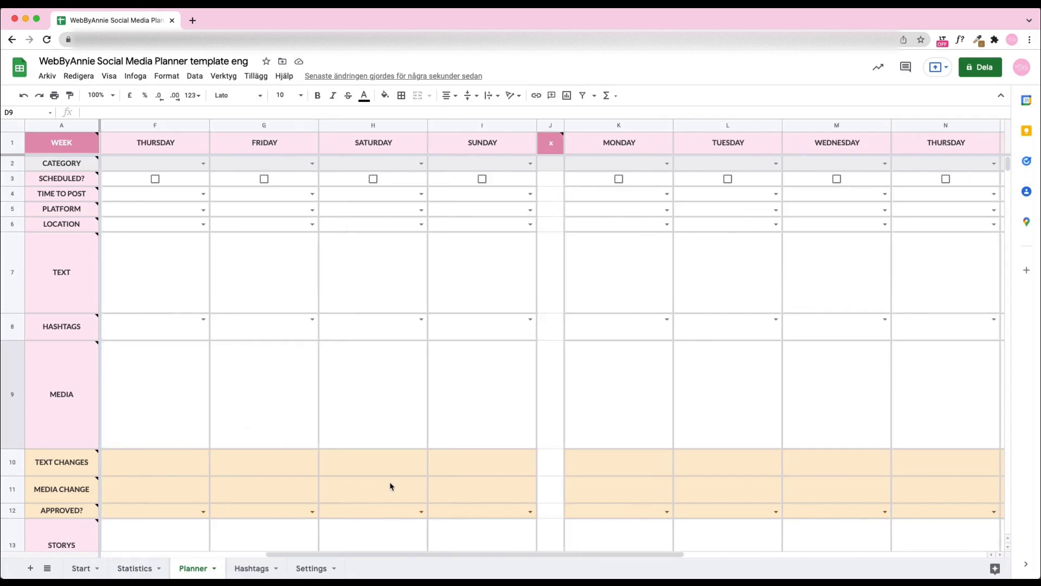
pyautogui.hscroll(-6, 390, 486)
pyautogui.hscroll(-4, 391, 486)
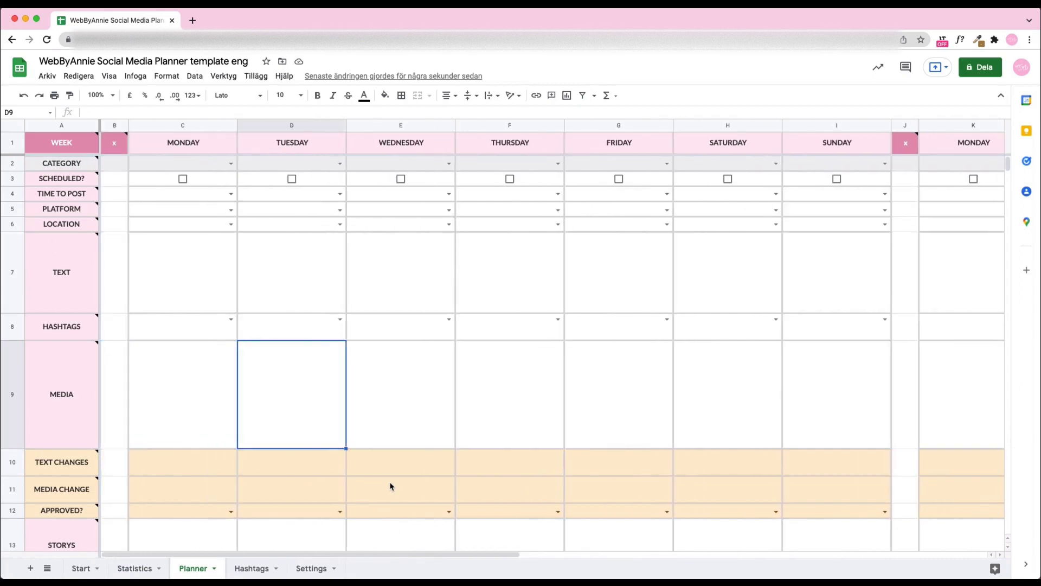
pyautogui.scroll(-6, 390, 486)
pyautogui.scroll(-5, 391, 486)
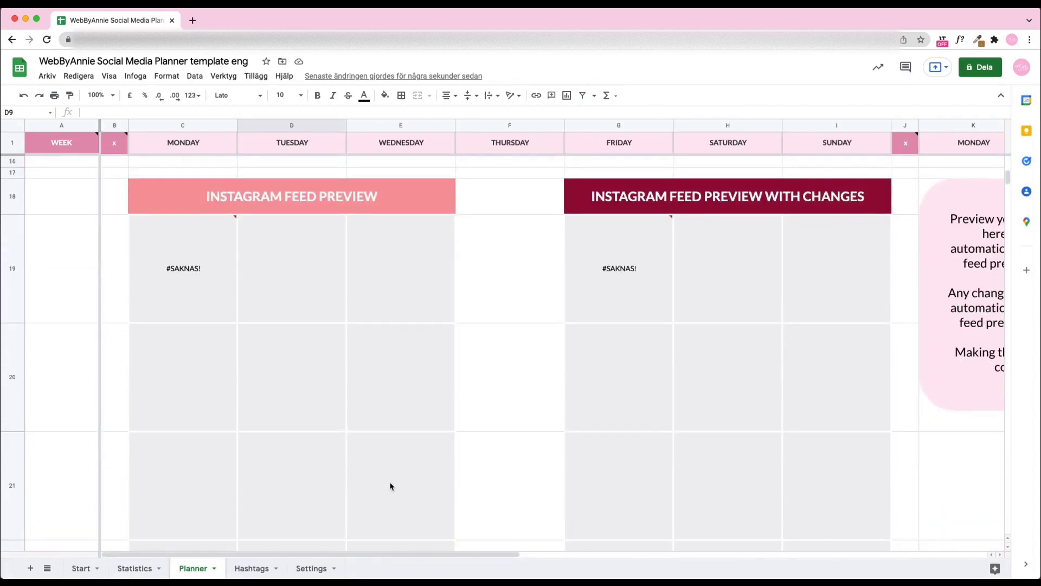
pyautogui.scroll(3, 390, 486)
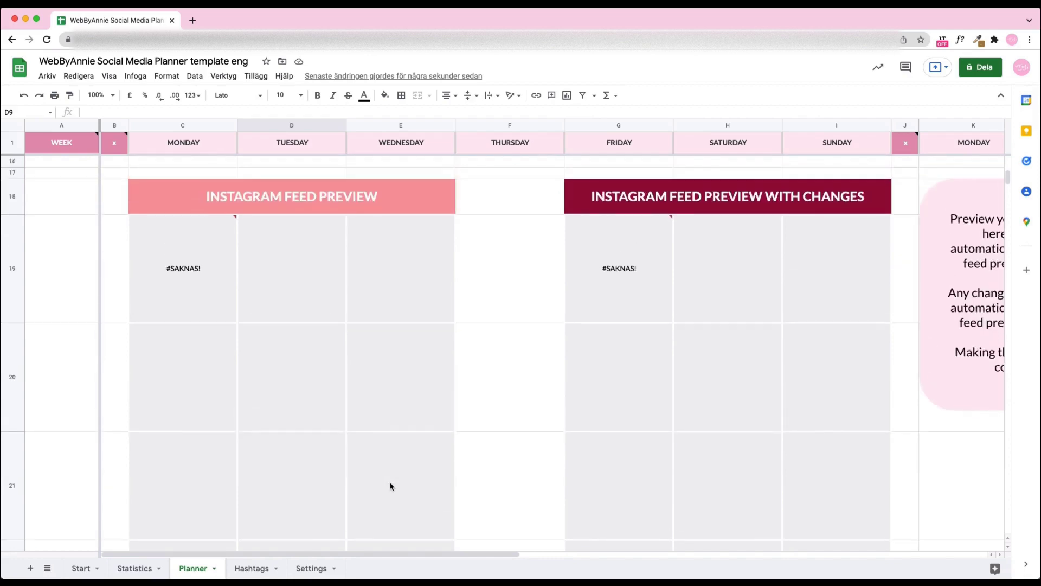
pyautogui.hscroll(3, 391, 486)
pyautogui.hscroll(-3, 391, 486)
pyautogui.scroll(1, 390, 486)
pyautogui.scroll(6, 391, 486)
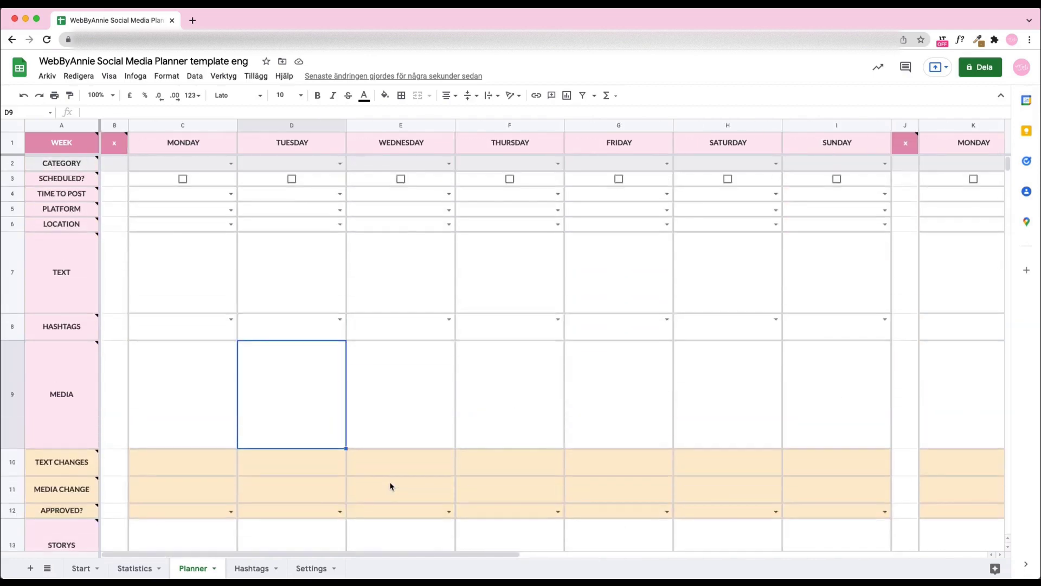
# On the Hashtags sheet, enter the Inspire hashtag group '#inspo #inspire' in D2
pyautogui.click(252, 568)
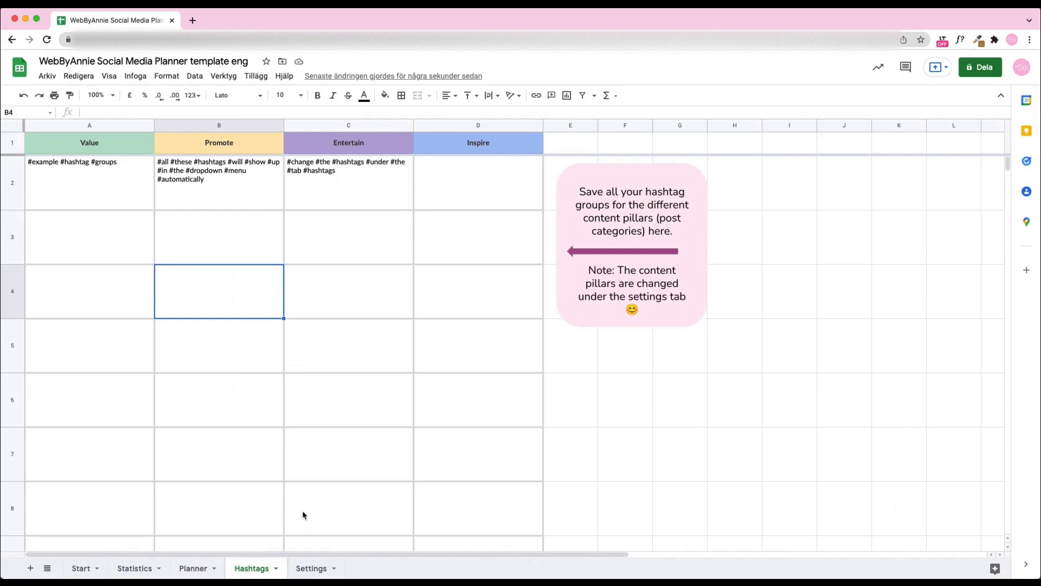
pyautogui.click(231, 248)
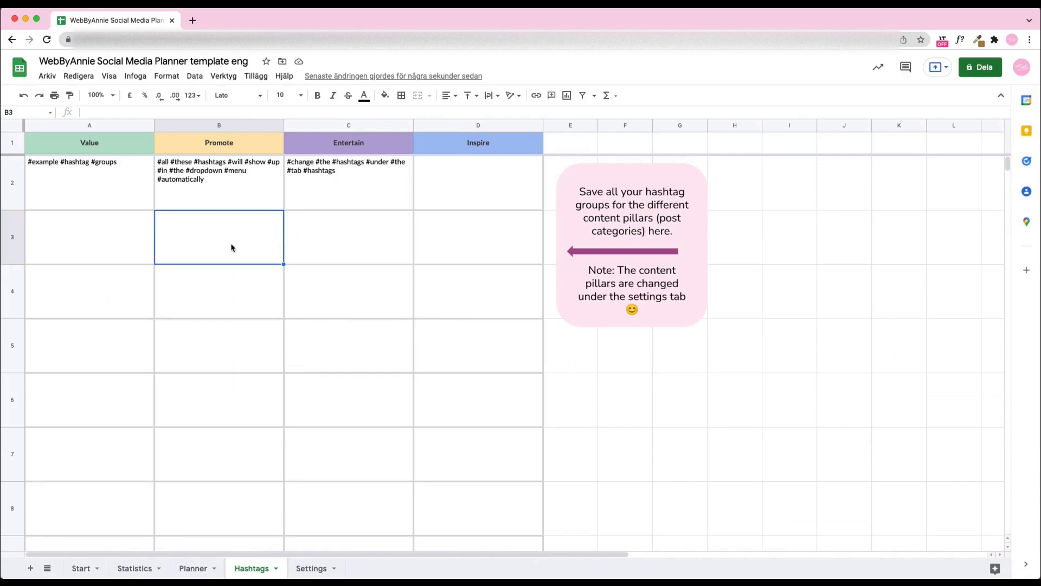
pyautogui.click(488, 170)
pyautogui.write('#inspo')
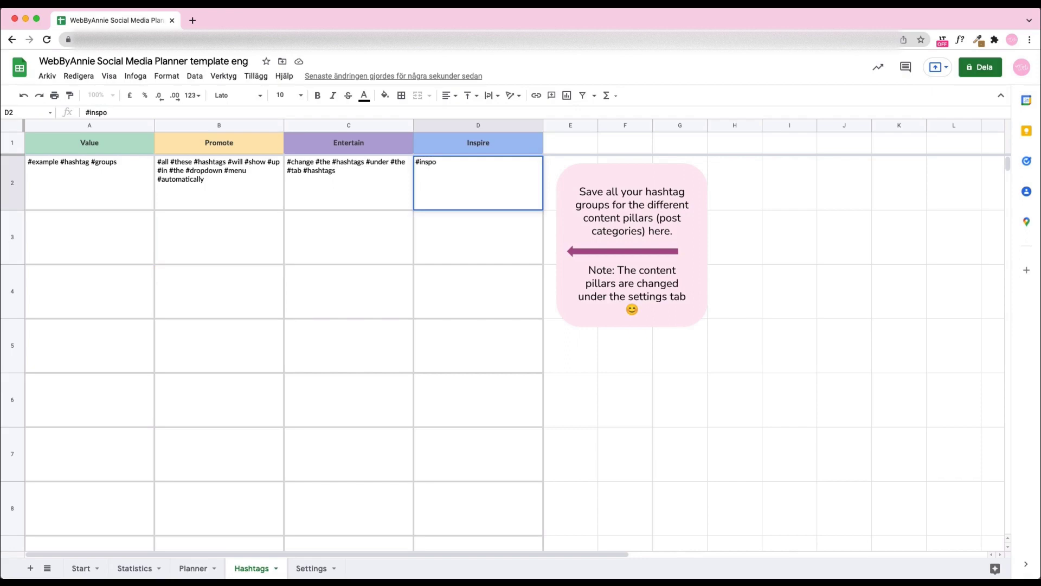
pyautogui.write(' #inspire #other hashtags')
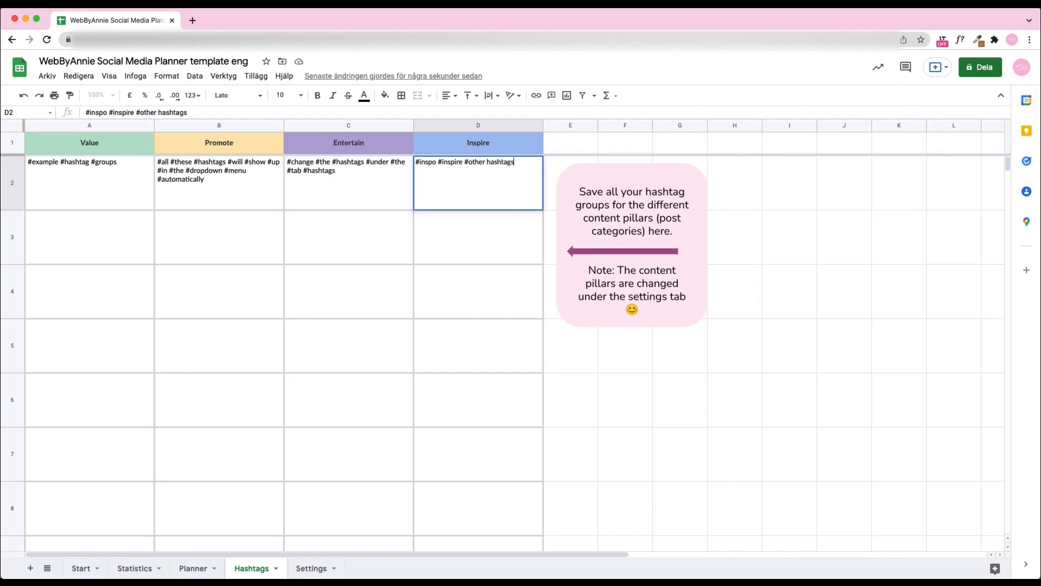
pyautogui.press('Return')
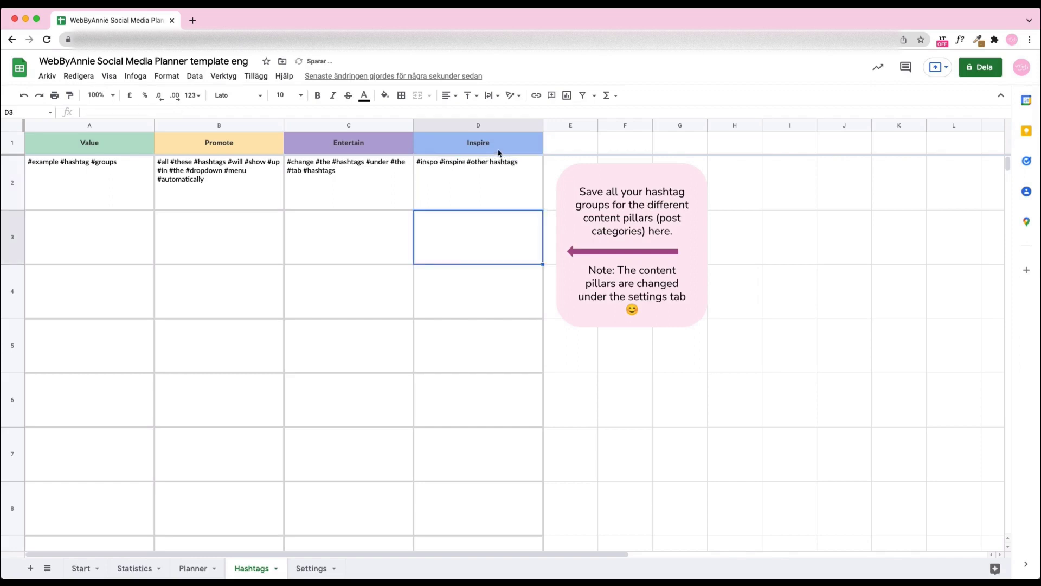
pyautogui.doubleClick(490, 162)
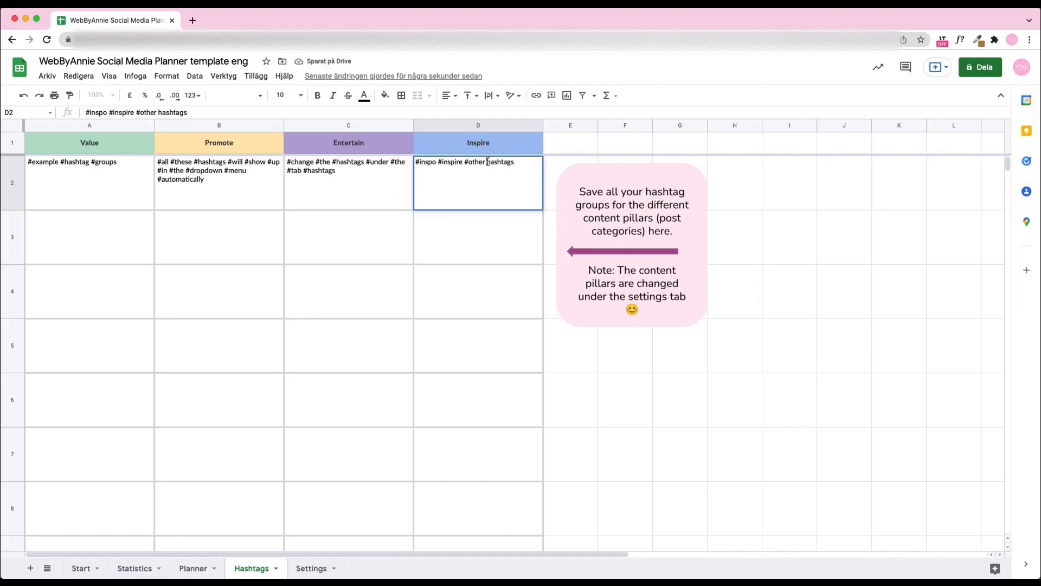
pyautogui.press('BackSpace')
pyautogui.press('Delete')
pyautogui.press('Delete')
pyautogui.press('Delete')
pyautogui.press('Delete')
pyautogui.press('Delete')
pyautogui.press('Delete')
pyautogui.press('Delete')
pyautogui.press('Delete')
pyautogui.press('BackSpace')
pyautogui.press('BackSpace')
pyautogui.press('BackSpace')
pyautogui.press('BackSpace')
pyautogui.press('BackSpace')
pyautogui.press('BackSpace')
# Add '#each #hashtag #group #in #a #box #here' as the second Inspire group
pyautogui.click(495, 229)
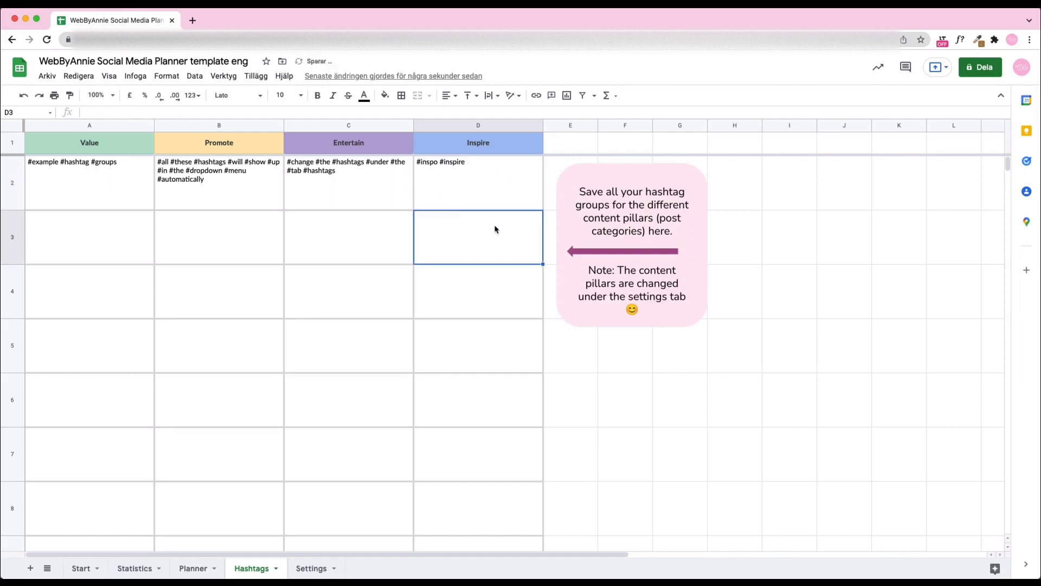
pyautogui.write('#each')
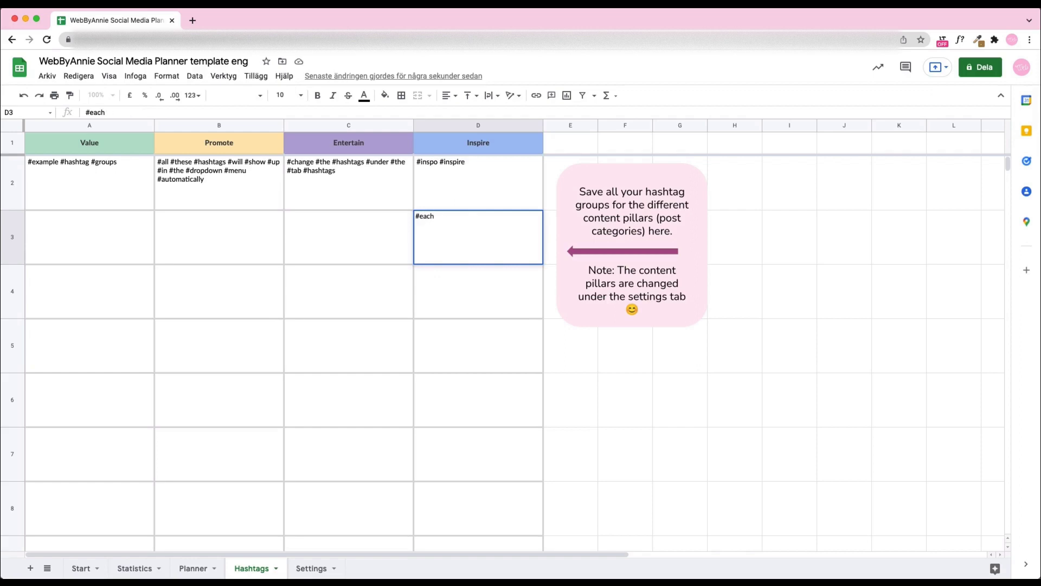
pyautogui.write(' #hashtag #group')
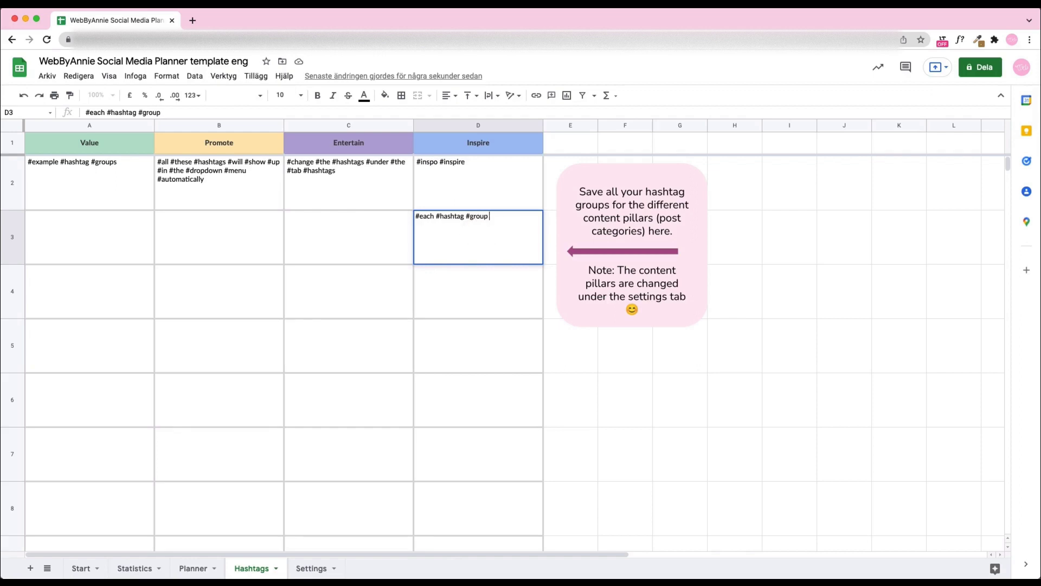
pyautogui.write(' #in #a #box #here')
pyautogui.press('Return')
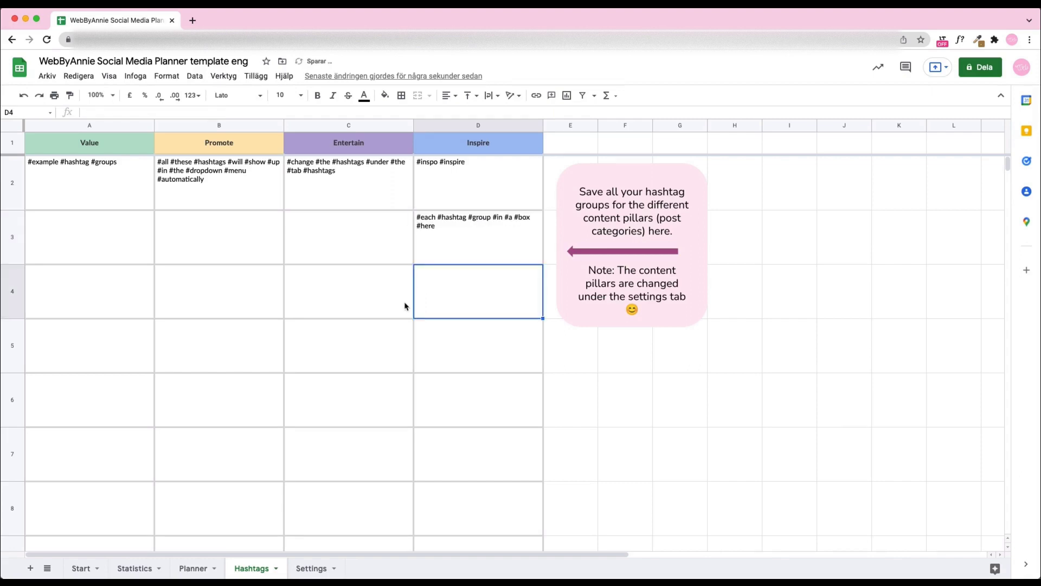
# On the Settings sheet, delete the LinkedIn, Youtube and TikTok platforms, then undo the deletions
pyautogui.click(303, 567)
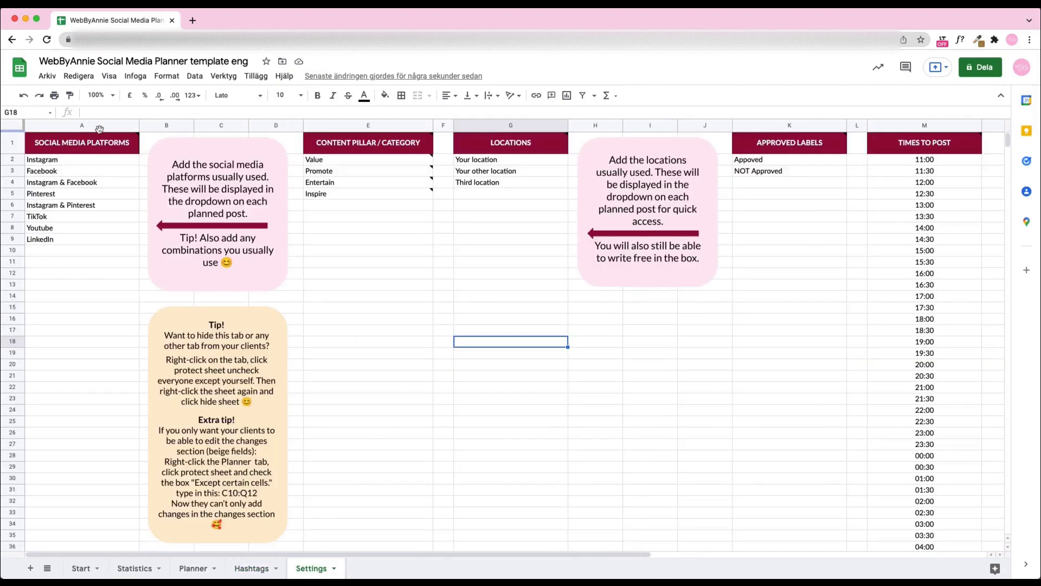
pyautogui.click(68, 240)
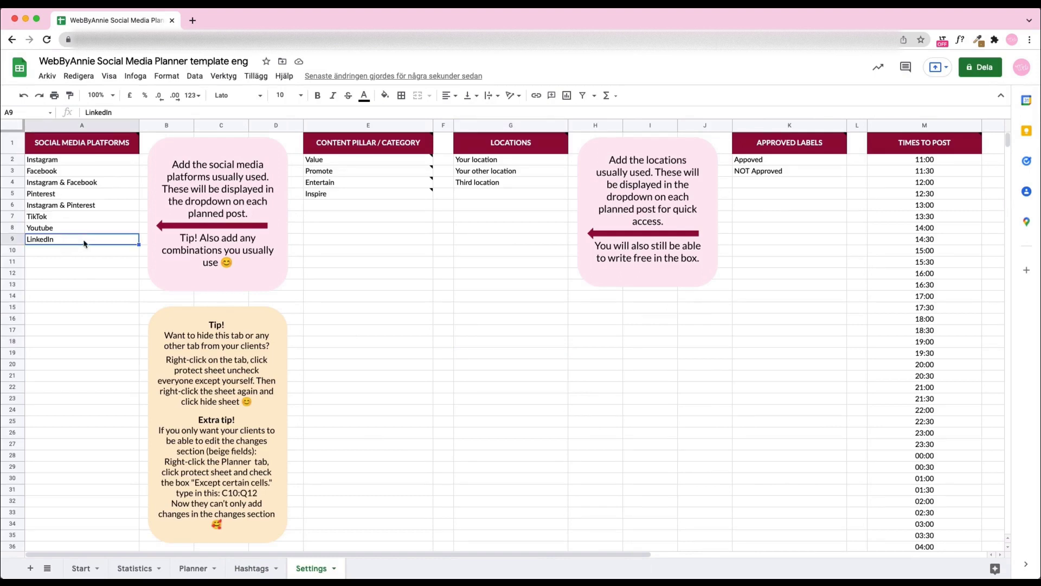
pyautogui.press('Delete')
pyautogui.click(79, 229)
pyautogui.press('Delete')
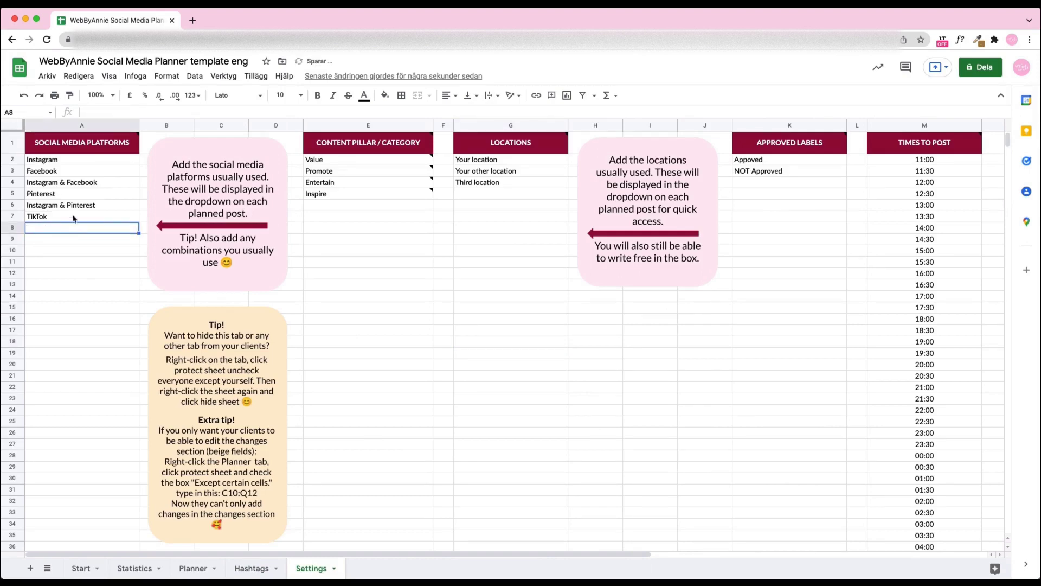
pyautogui.click(72, 209)
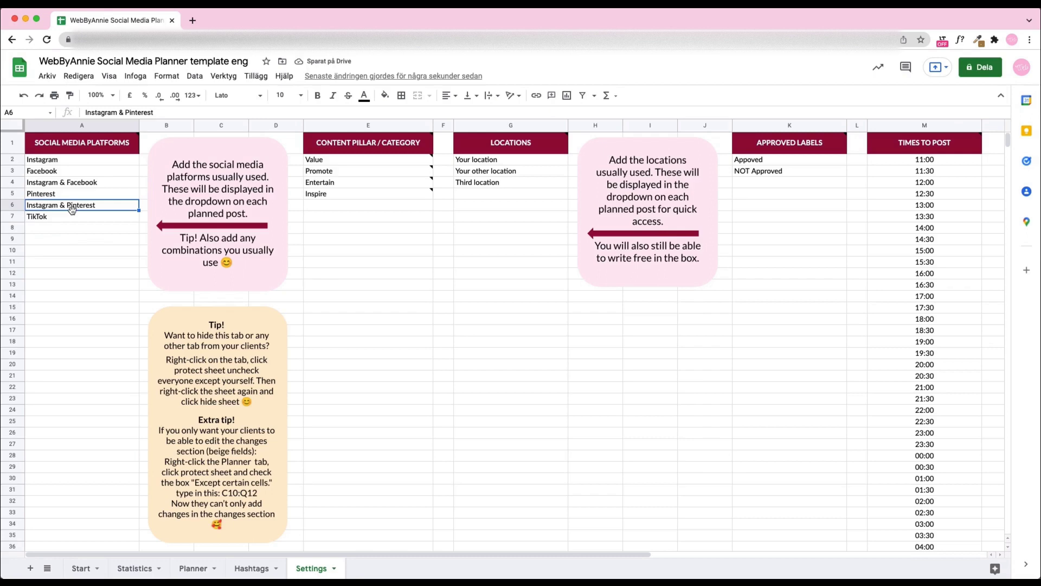
pyautogui.click(74, 216)
pyautogui.press('Delete')
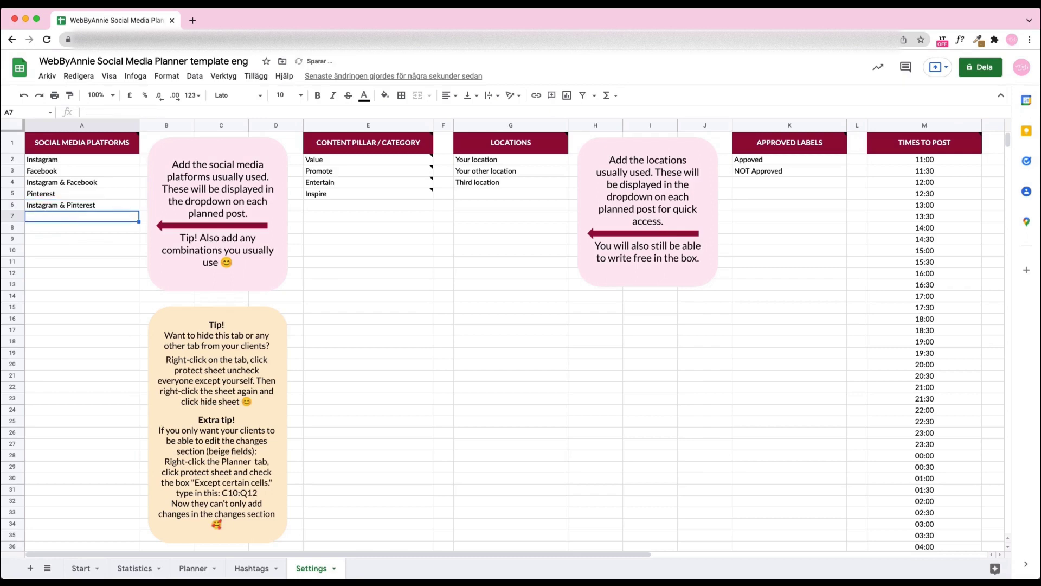
pyautogui.click(379, 303)
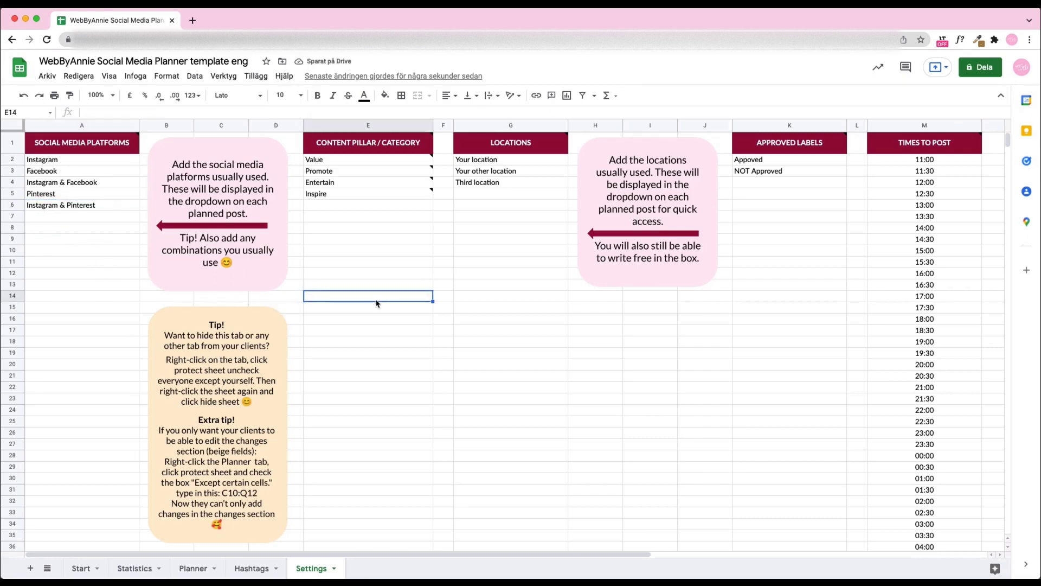
pyautogui.press('super+z')
pyautogui.press('super+z')
pyautogui.press('super+z')
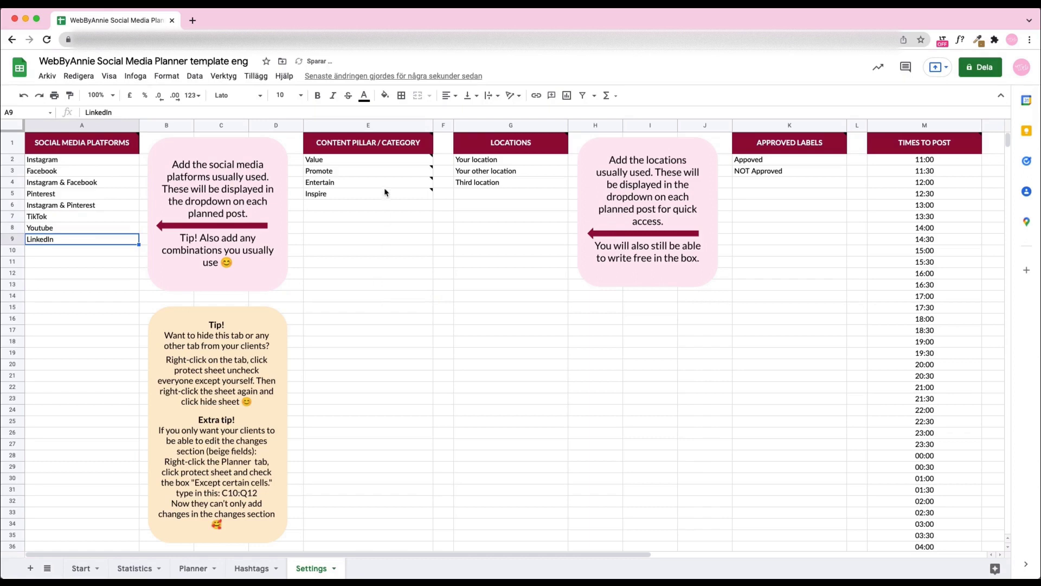
# Rename the Entertain category to Fun
pyautogui.click(400, 205)
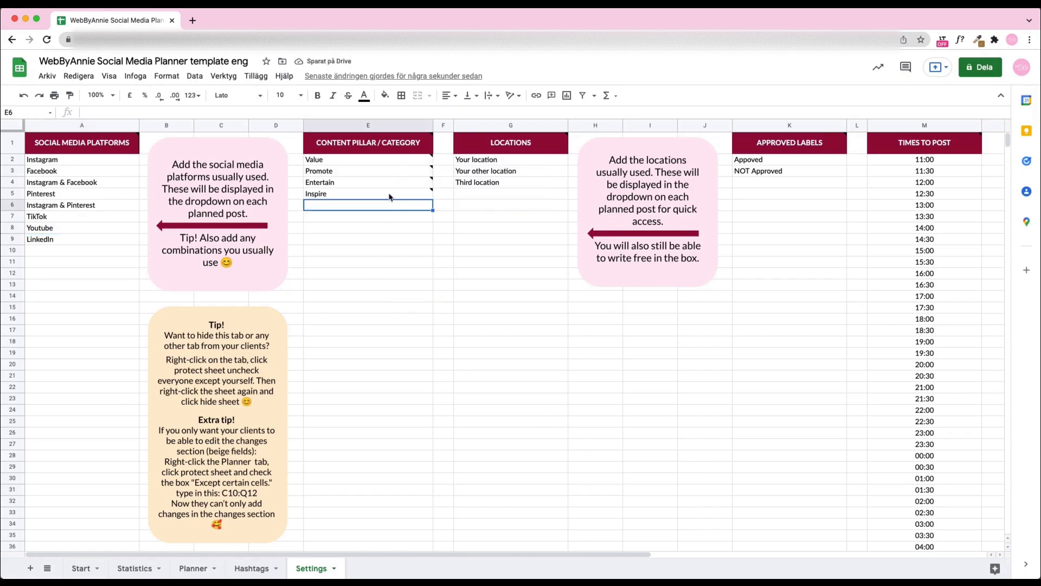
pyautogui.click(389, 187)
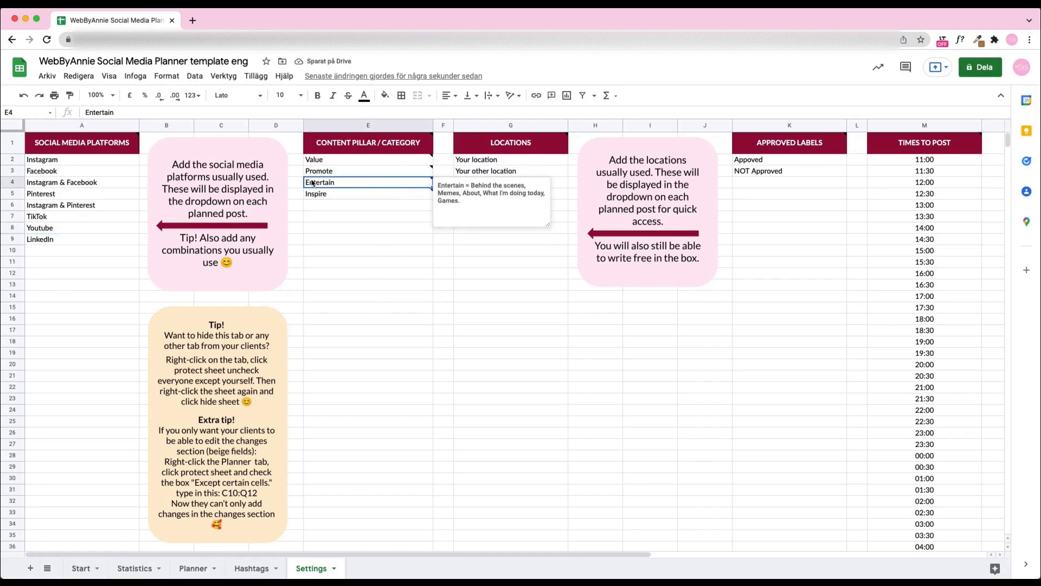
pyautogui.doubleClick(118, 113)
pyautogui.write('Fun')
pyautogui.click(395, 321)
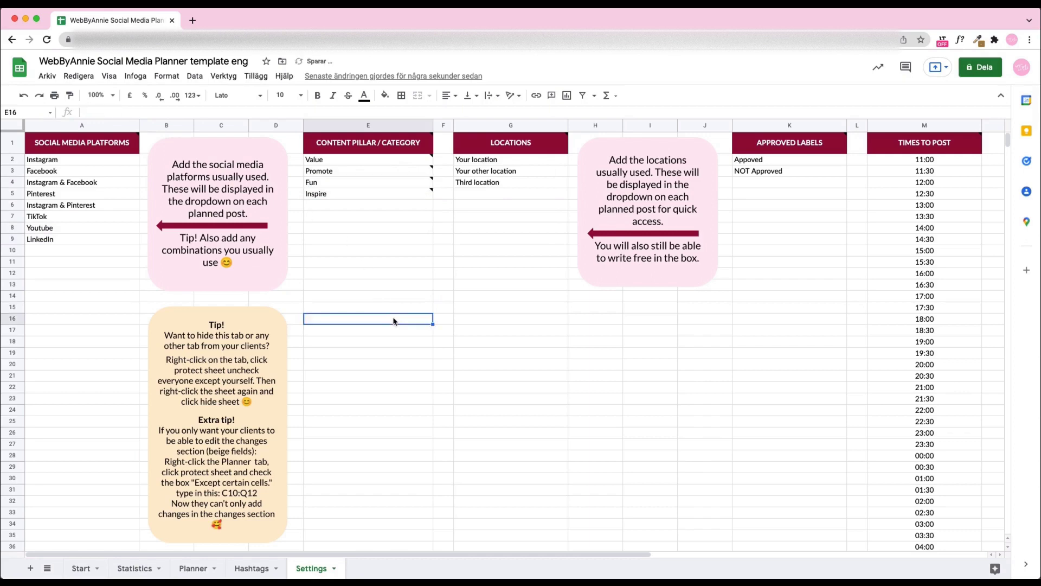
# Set the third best post's category on the Statistics sheet to Fun
pyautogui.click(127, 568)
pyautogui.hscroll(6, 847, 271)
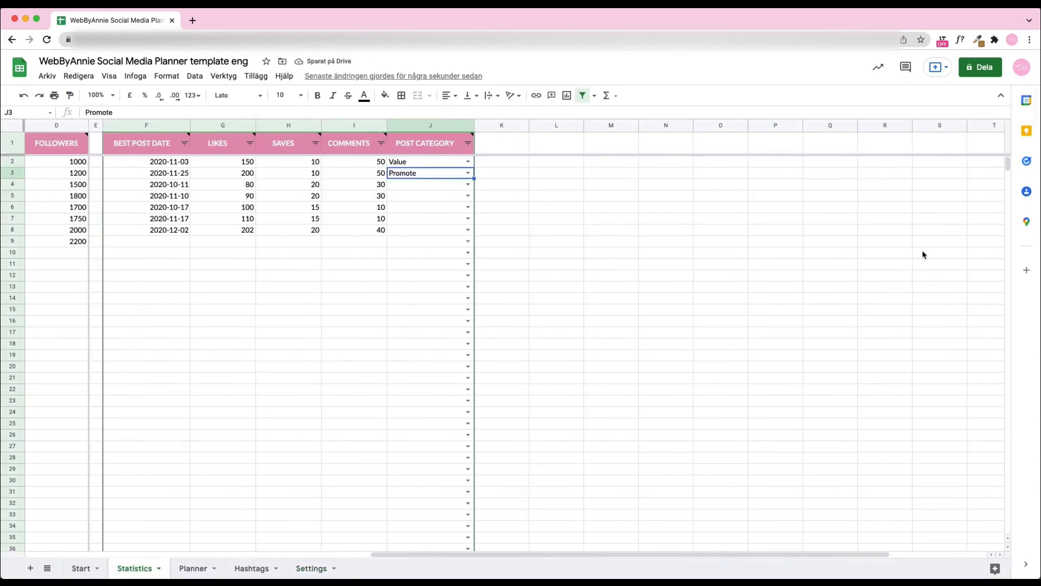
pyautogui.click(467, 184)
pyautogui.click(418, 229)
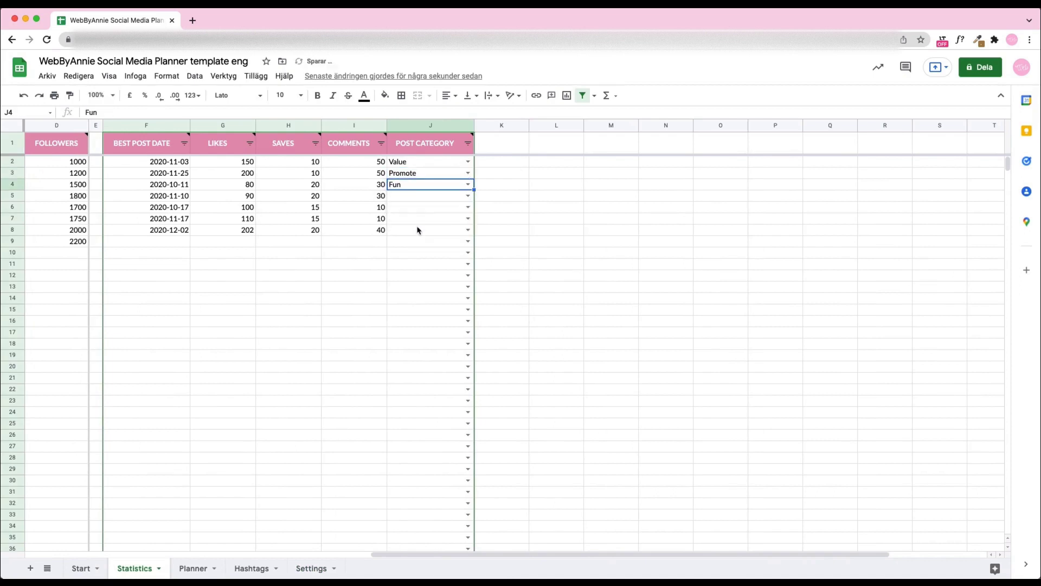
pyautogui.hscroll(-3, 418, 230)
pyautogui.hscroll(-8, 419, 230)
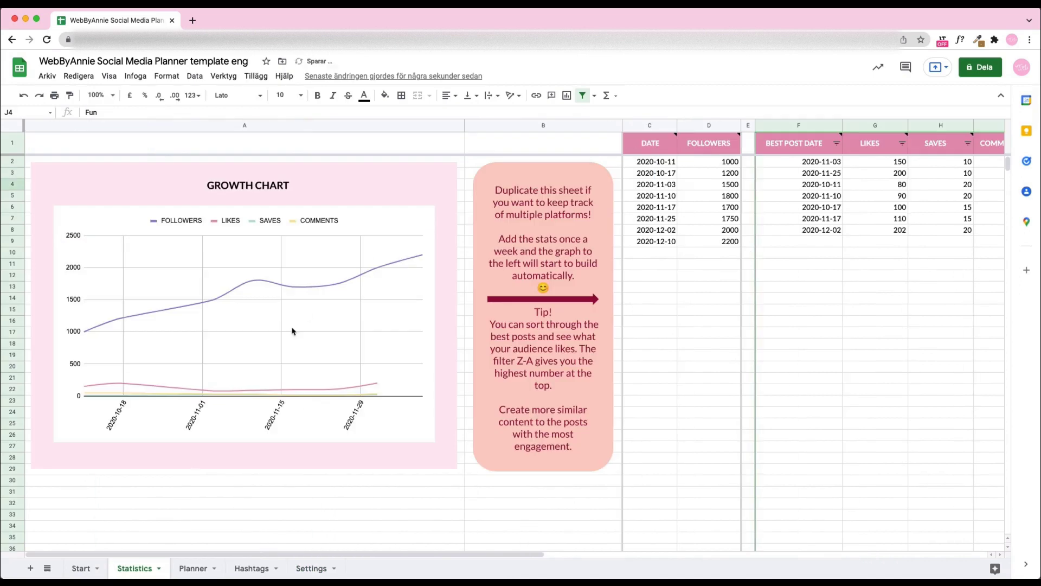
# On the Settings sheet, replace 'Your location' with Australia in G2
pyautogui.click(306, 568)
pyautogui.click(418, 426)
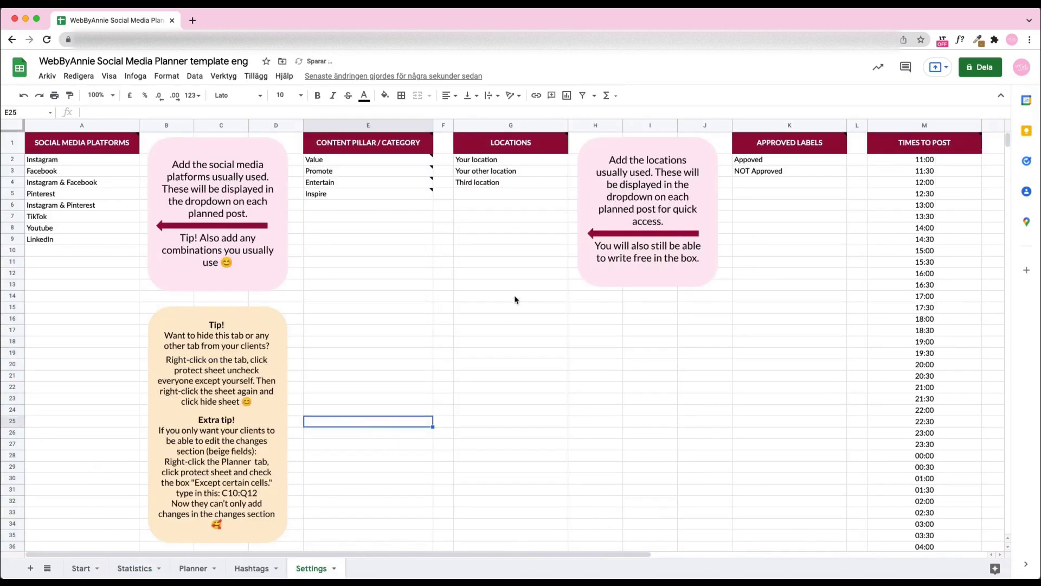
pyautogui.click(502, 160)
pyautogui.tripleClick(299, 112)
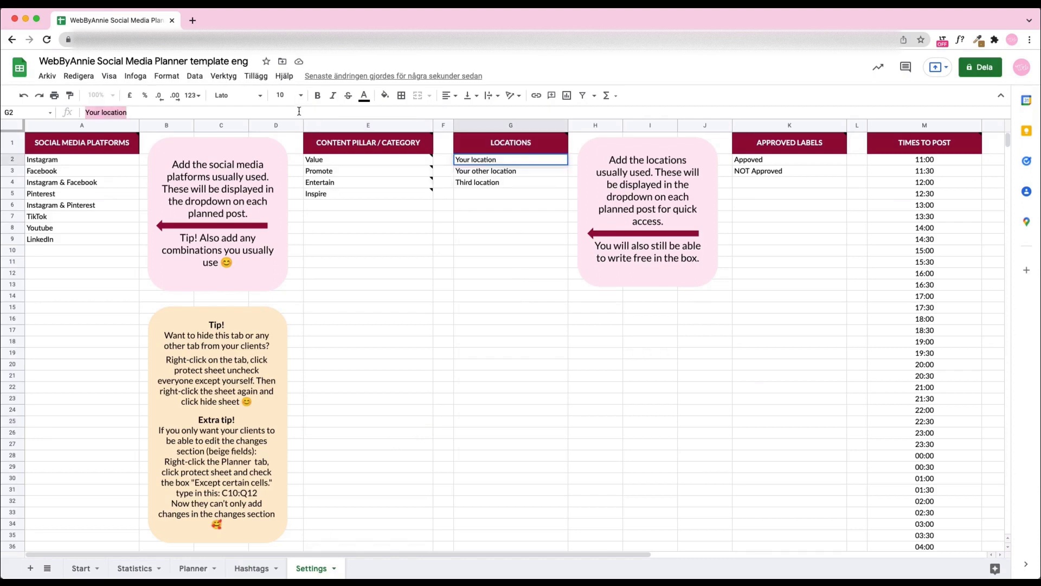
pyautogui.write('Australia')
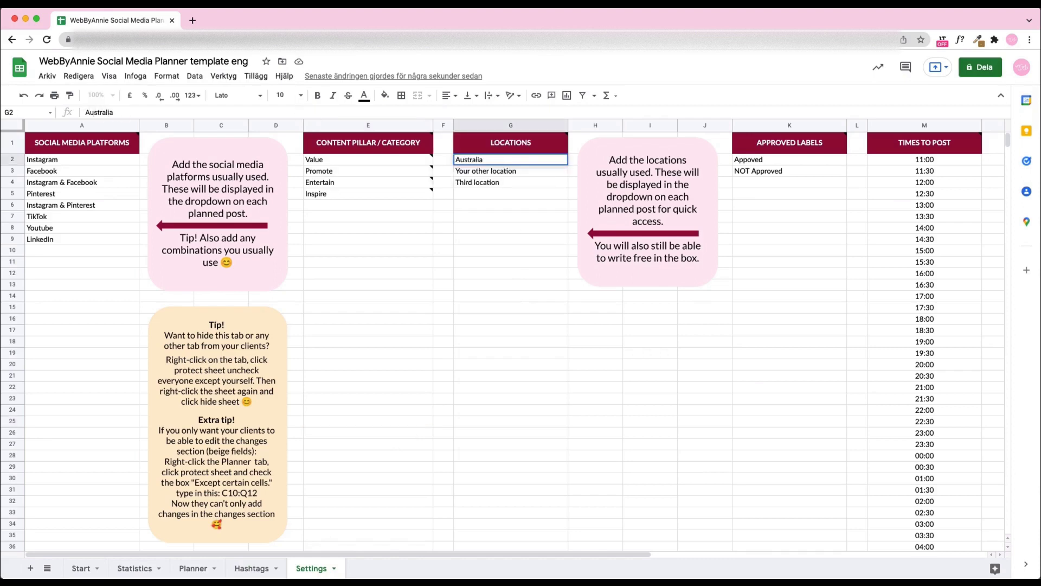
pyautogui.press('Return')
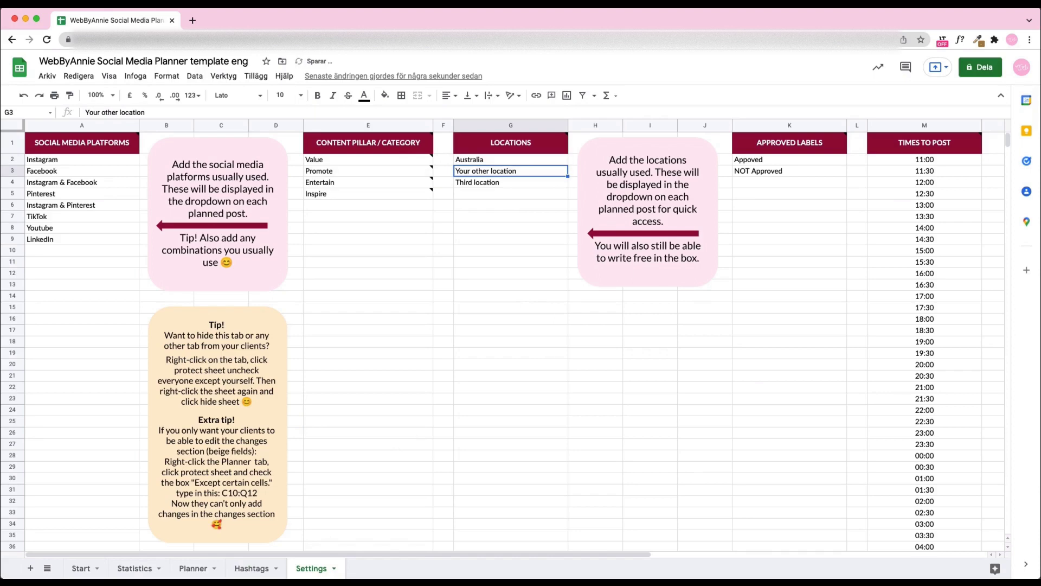
pyautogui.click(497, 261)
# Look over the NOT Approved label and the 00:00 and 16:00 posting times
pyautogui.hscroll(2, 432, 430)
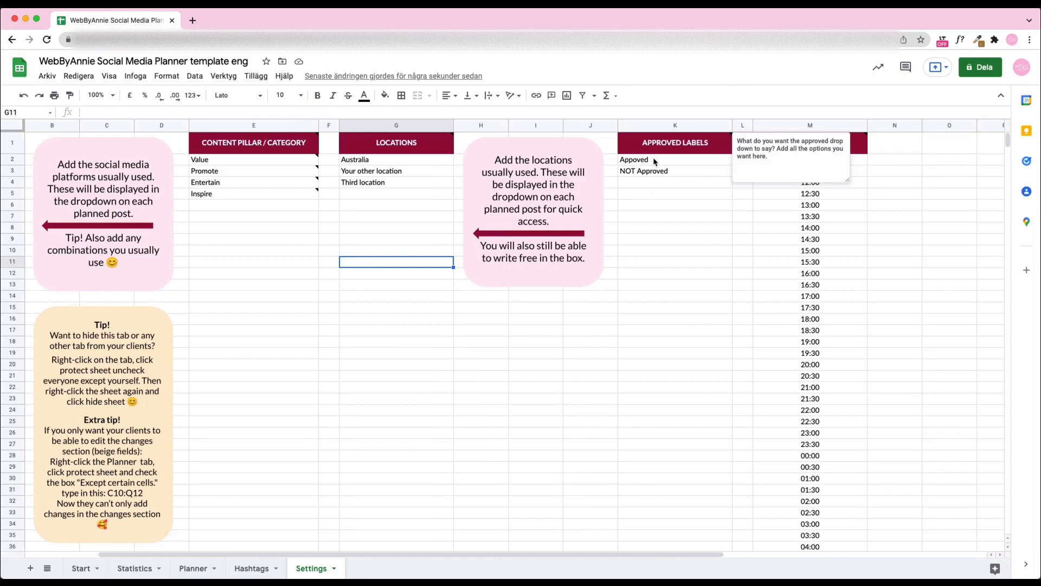
pyautogui.click(656, 173)
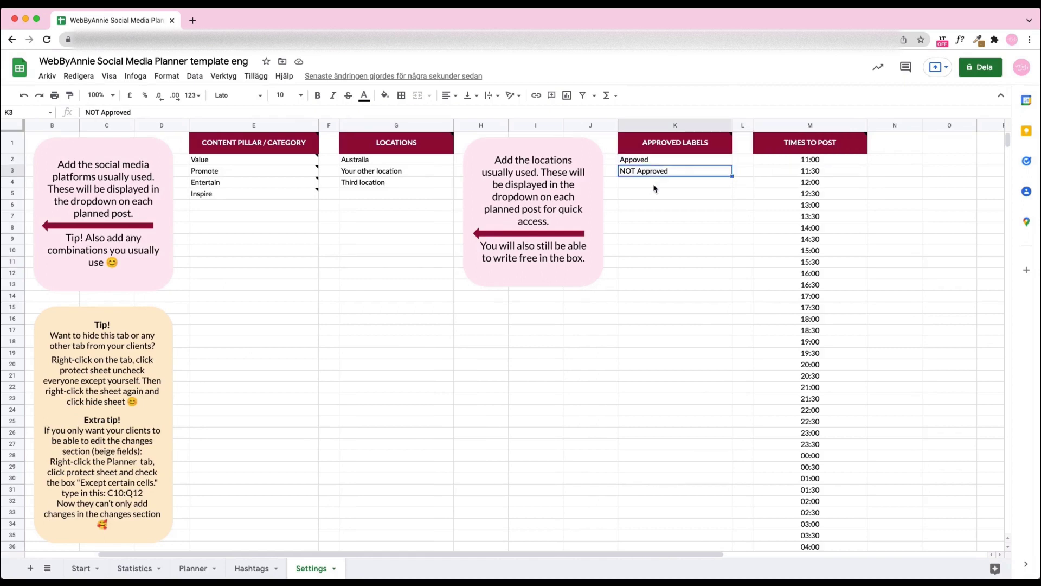
pyautogui.click(659, 254)
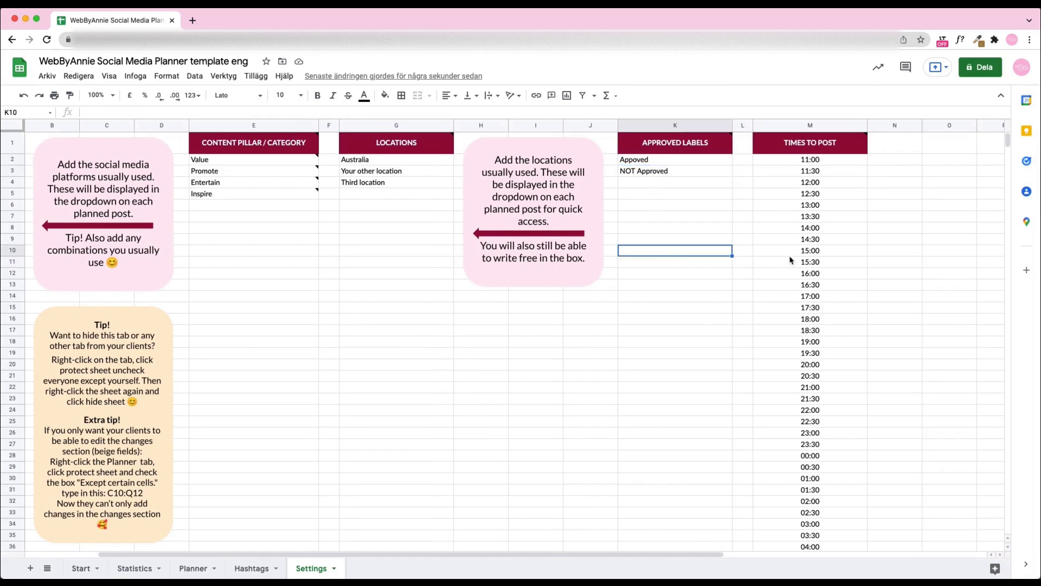
pyautogui.click(819, 464)
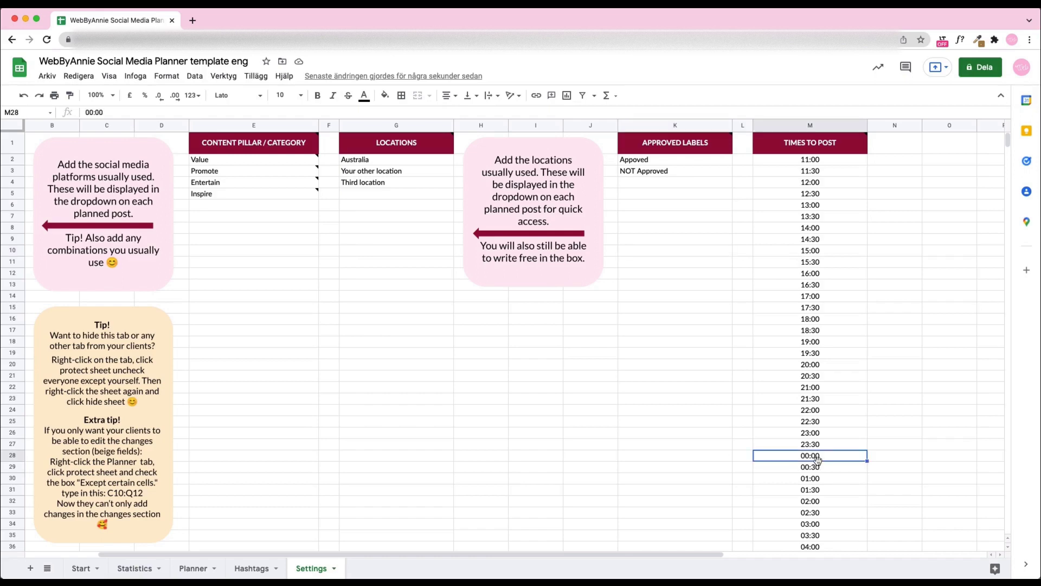
pyautogui.click(828, 278)
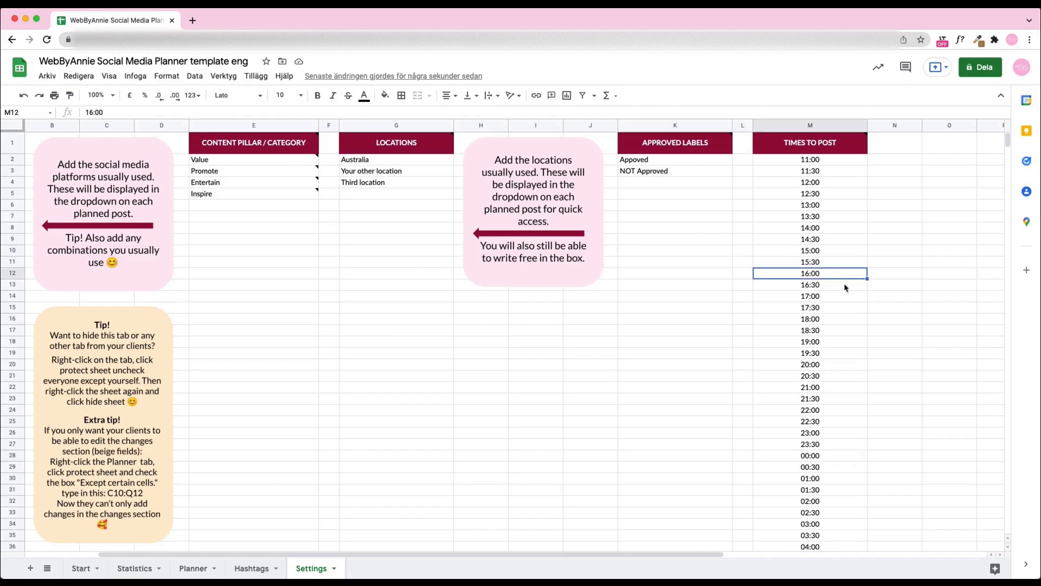
pyautogui.hscroll(-3, 853, 293)
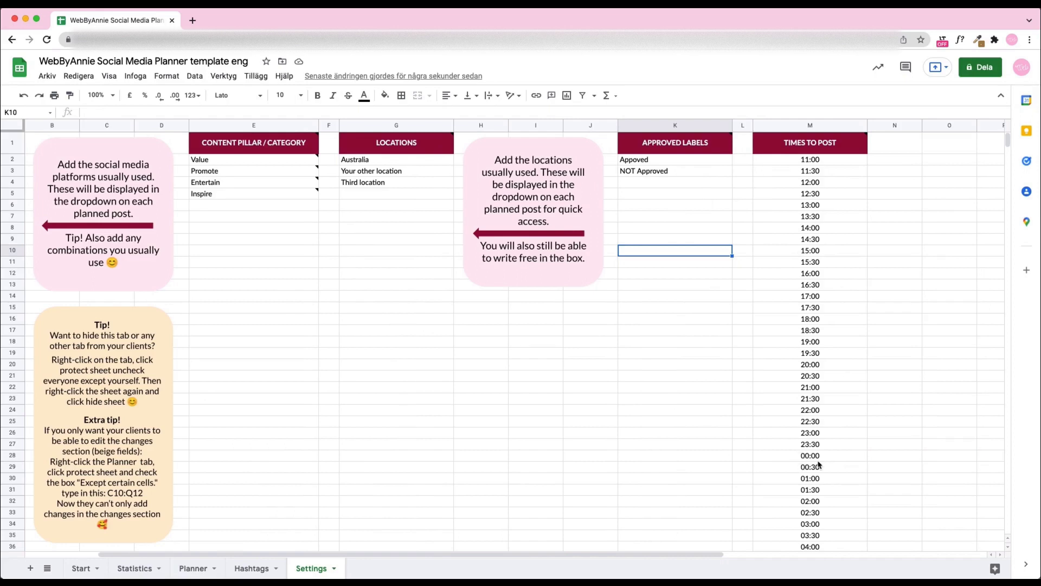
pyautogui.click(819, 465)
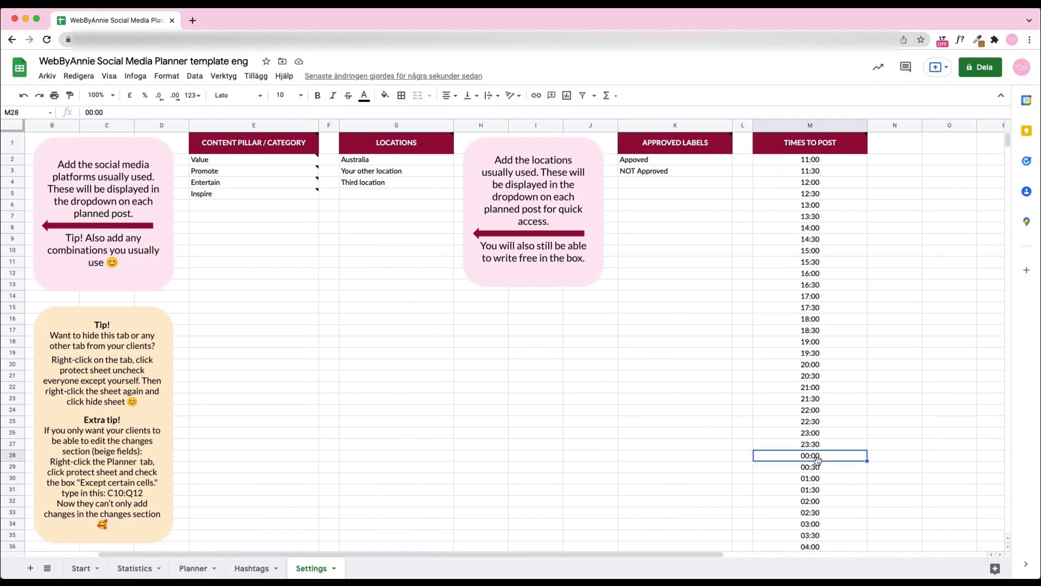
pyautogui.click(828, 278)
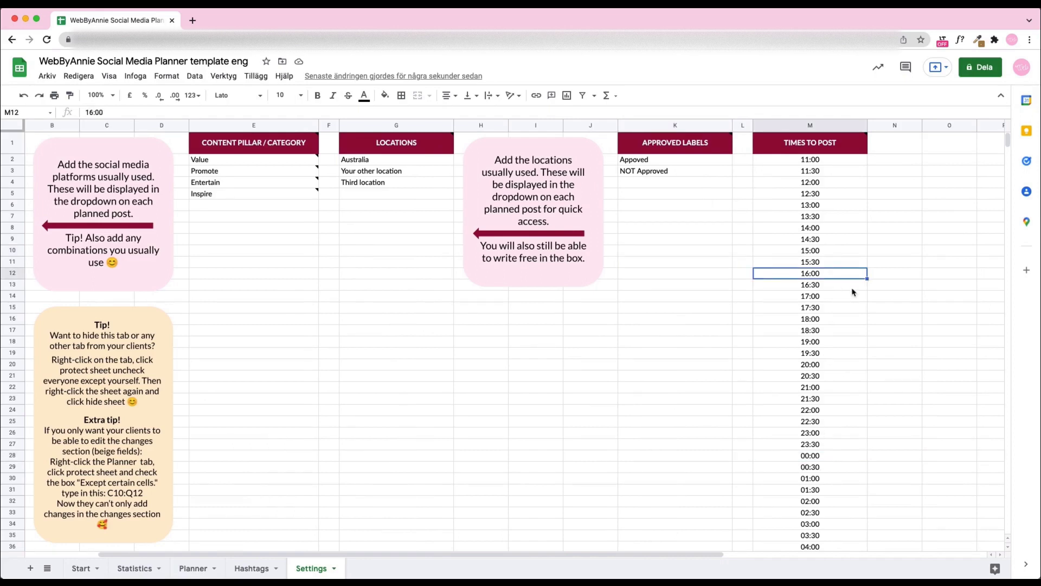
pyautogui.hscroll(-3, 854, 290)
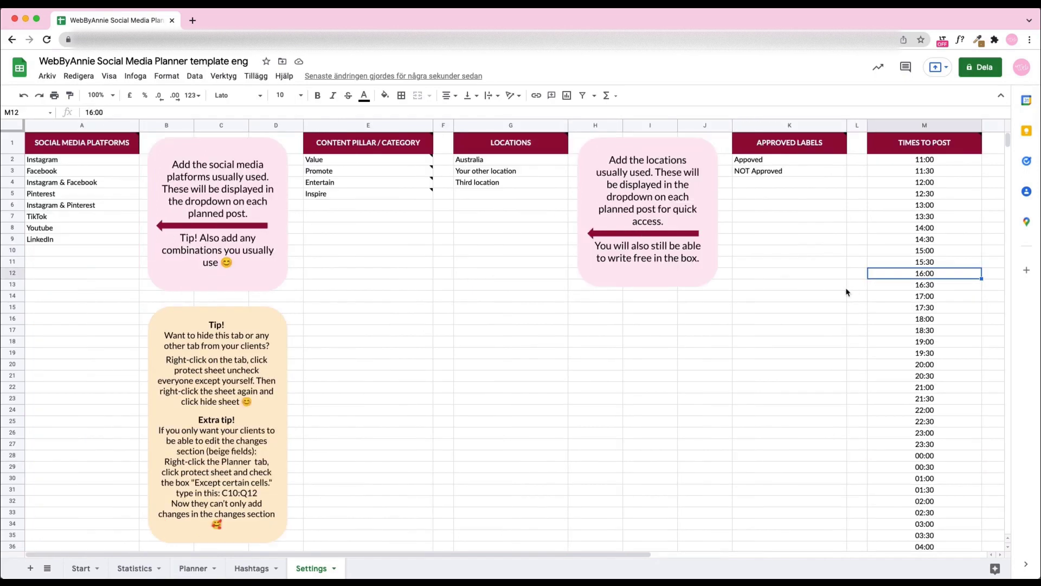
# On the Planner, replace the x placeholders with week numbers 10 in B1 and 11 in J1
pyautogui.click(215, 568)
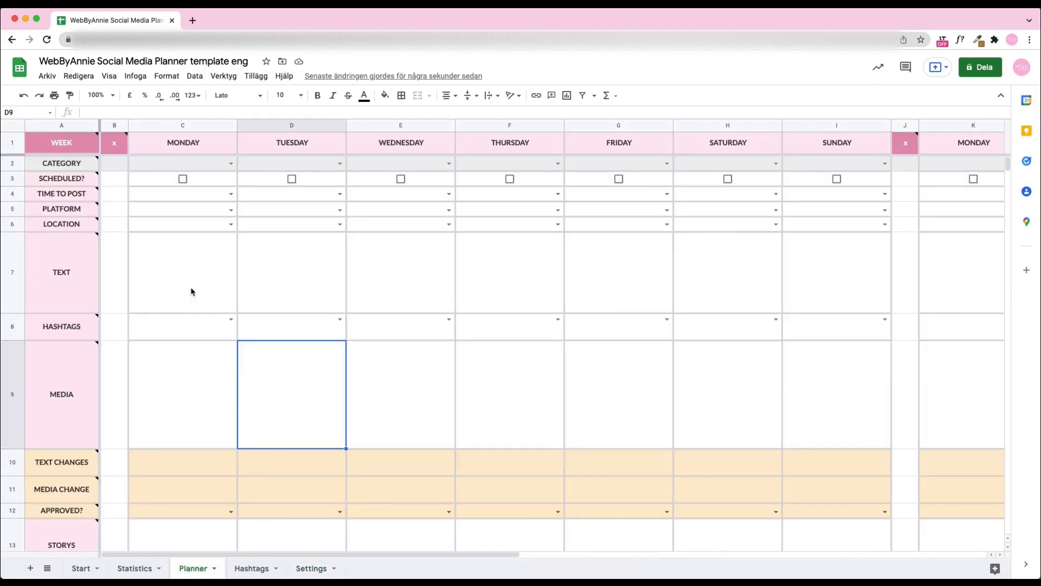
pyautogui.click(119, 149)
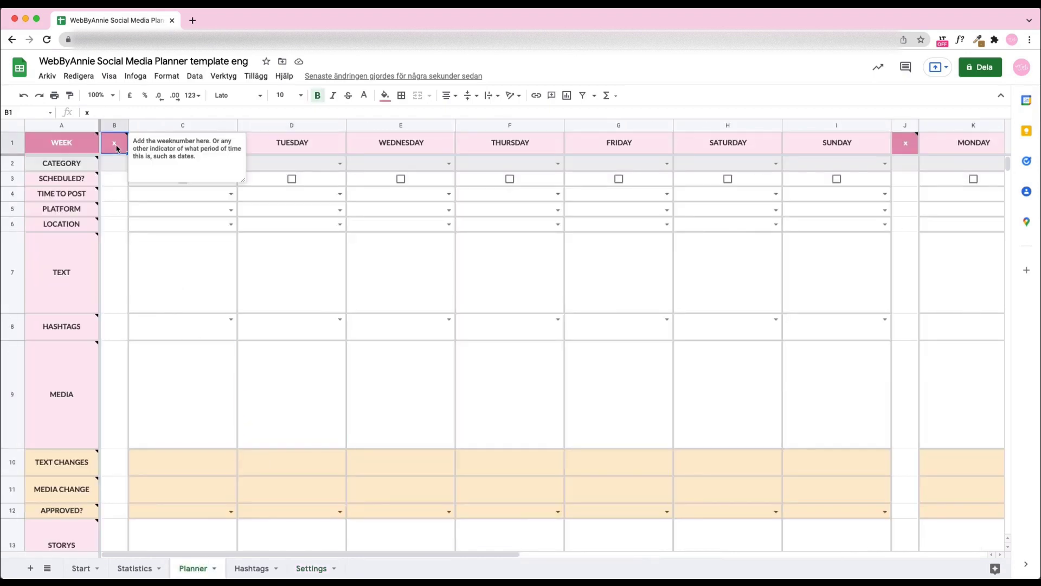
pyautogui.click(115, 113)
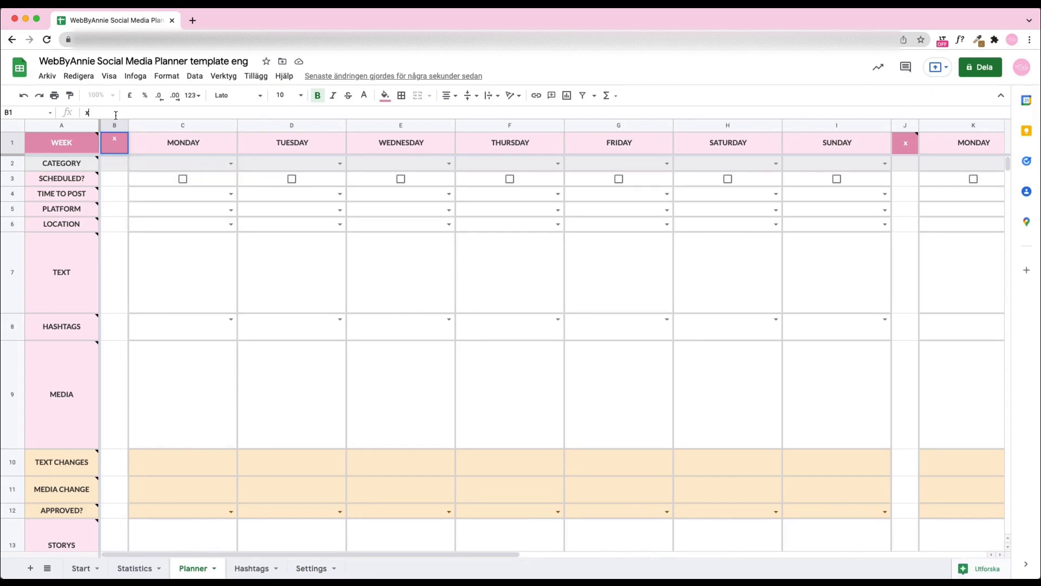
pyautogui.press('BackSpace')
pyautogui.write('10')
pyautogui.press('Return')
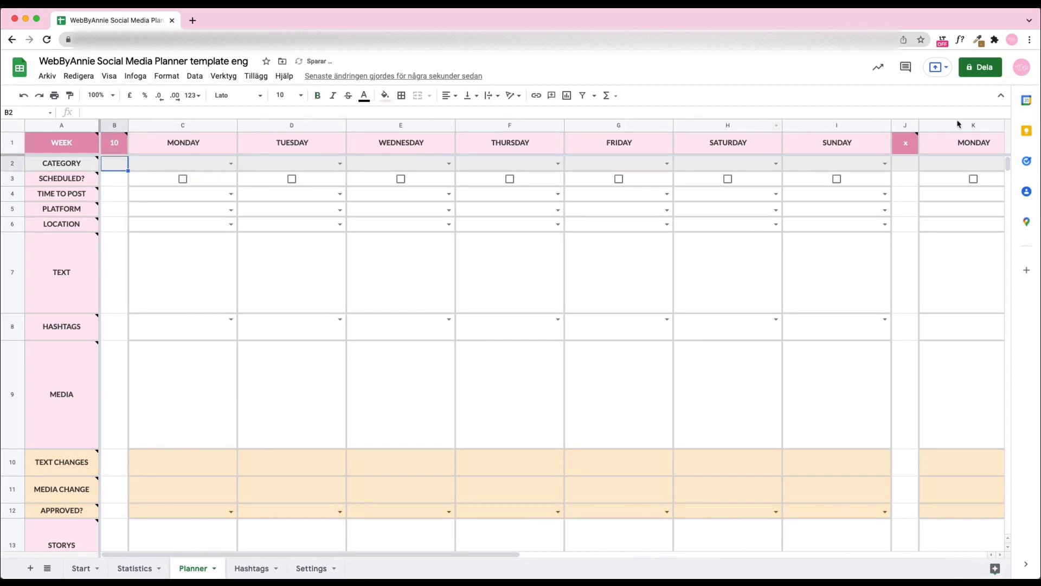
pyautogui.click(902, 151)
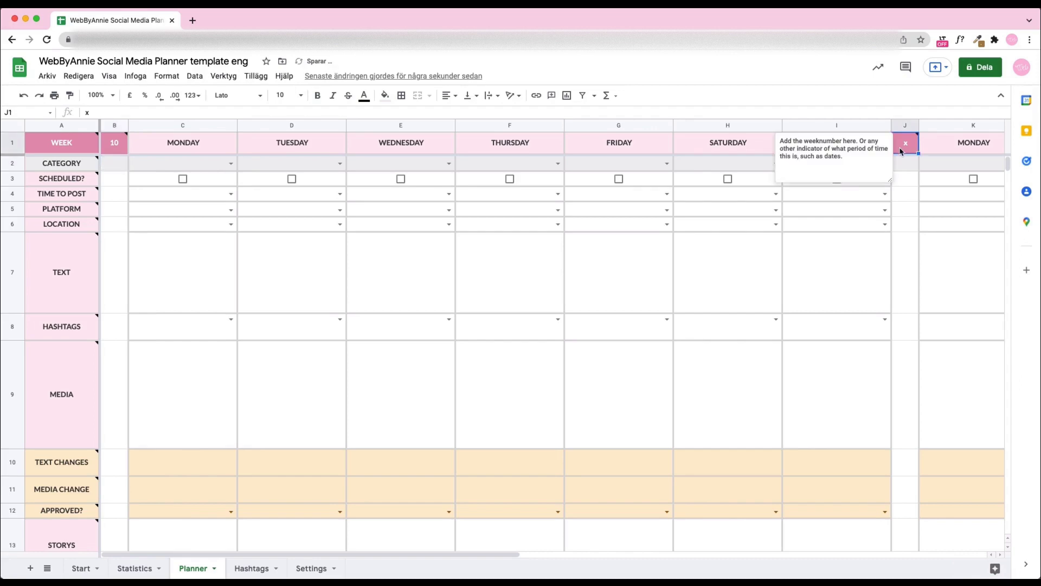
pyautogui.click(511, 112)
pyautogui.press('BackSpace')
pyautogui.write('11')
pyautogui.press('Return')
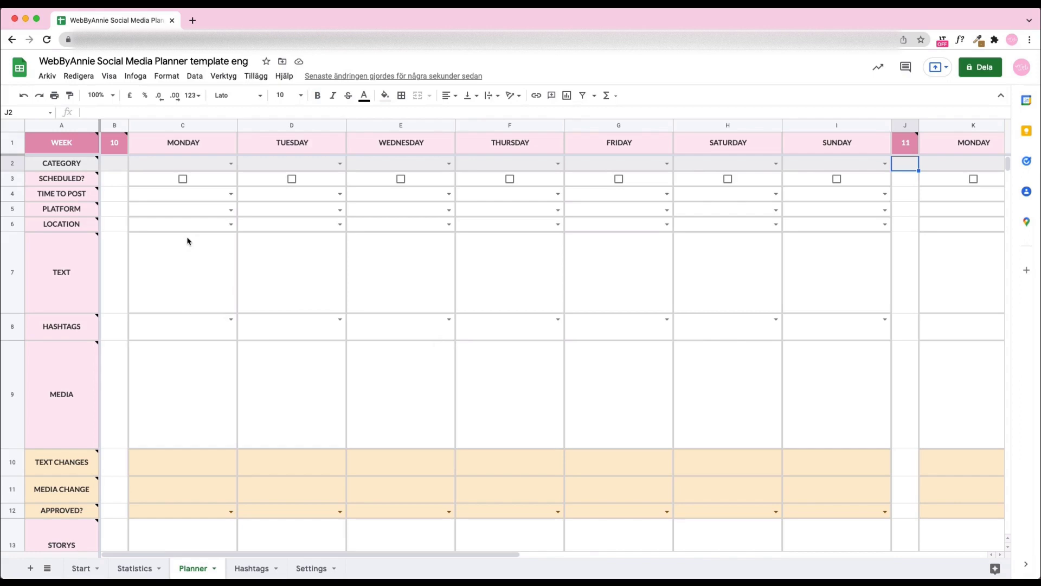
# Set Monday's week-10 post to 17:00, Instagram & Facebook, and Australia
pyautogui.click(230, 194)
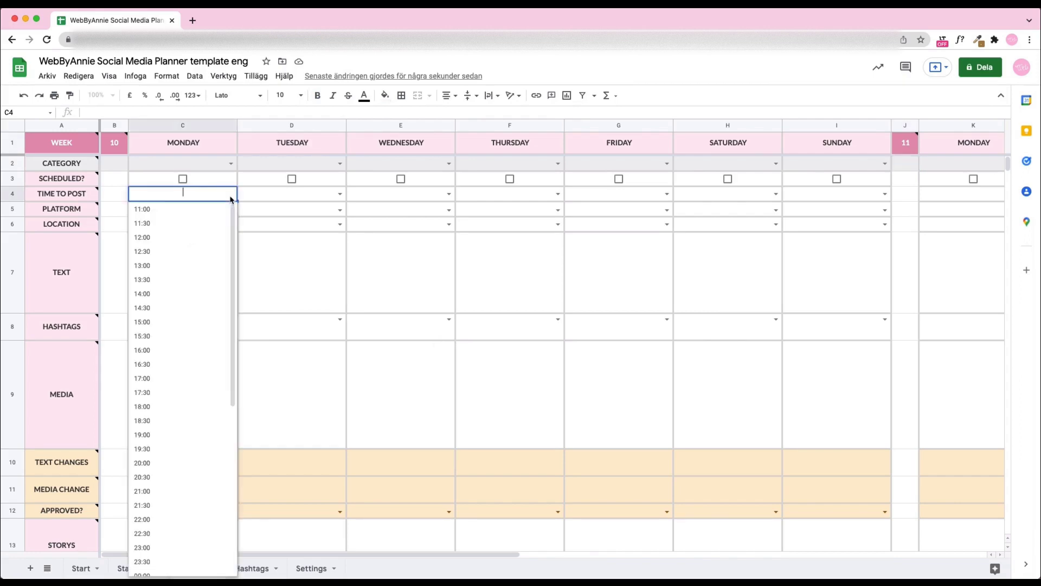
pyautogui.click(191, 379)
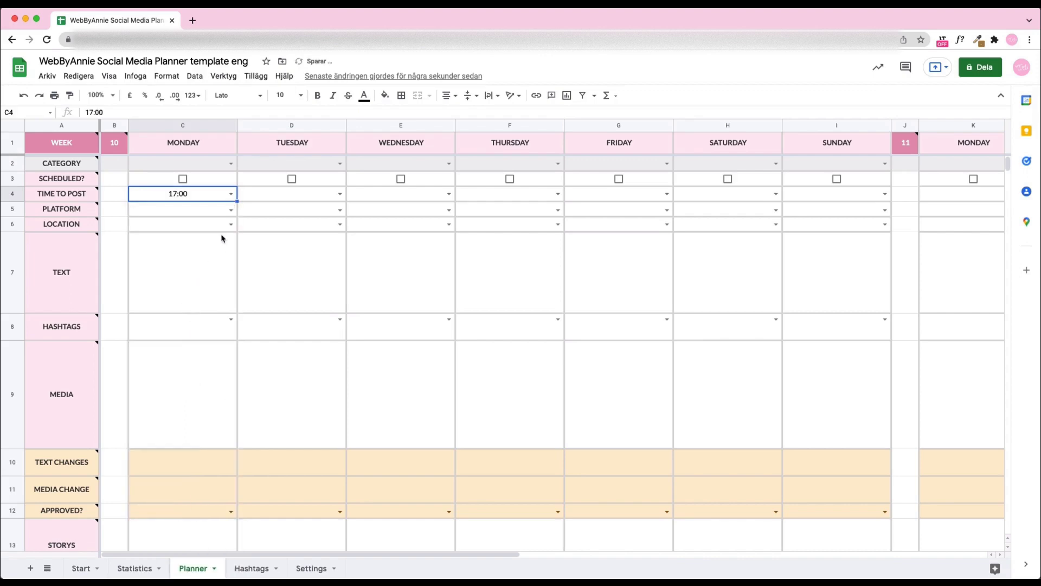
pyautogui.click(230, 210)
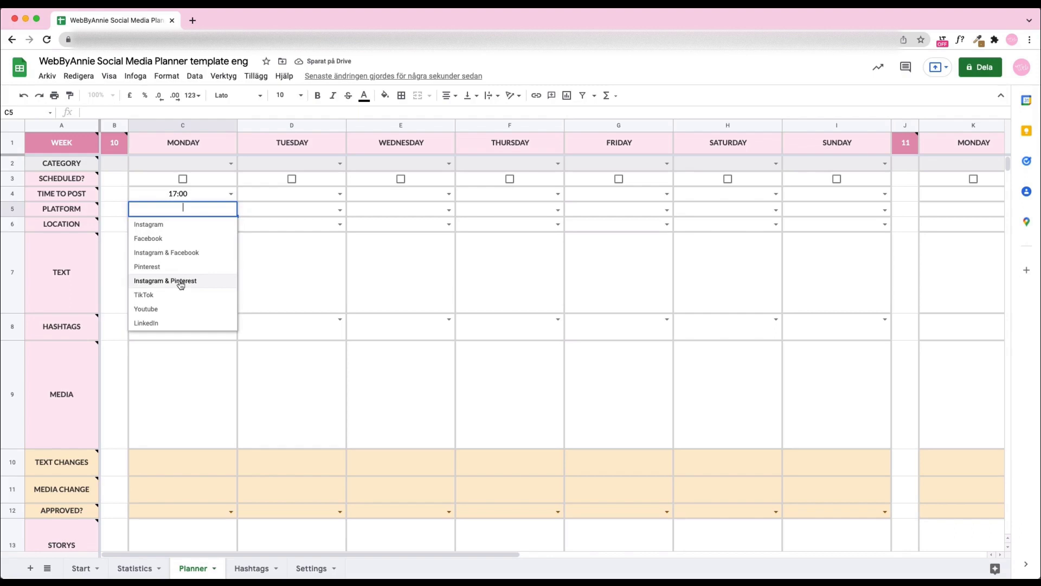
pyautogui.click(181, 251)
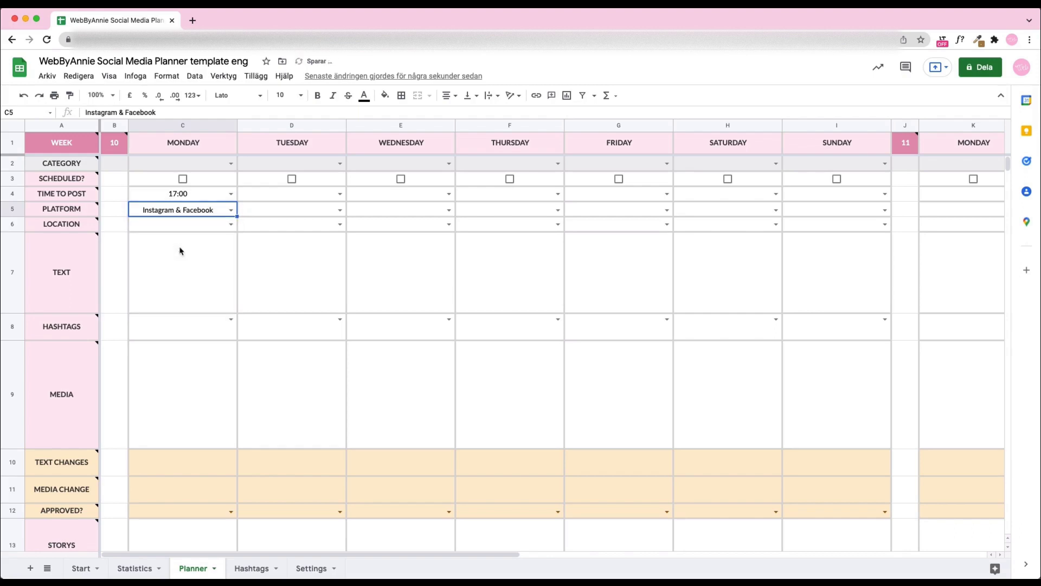
pyautogui.click(231, 224)
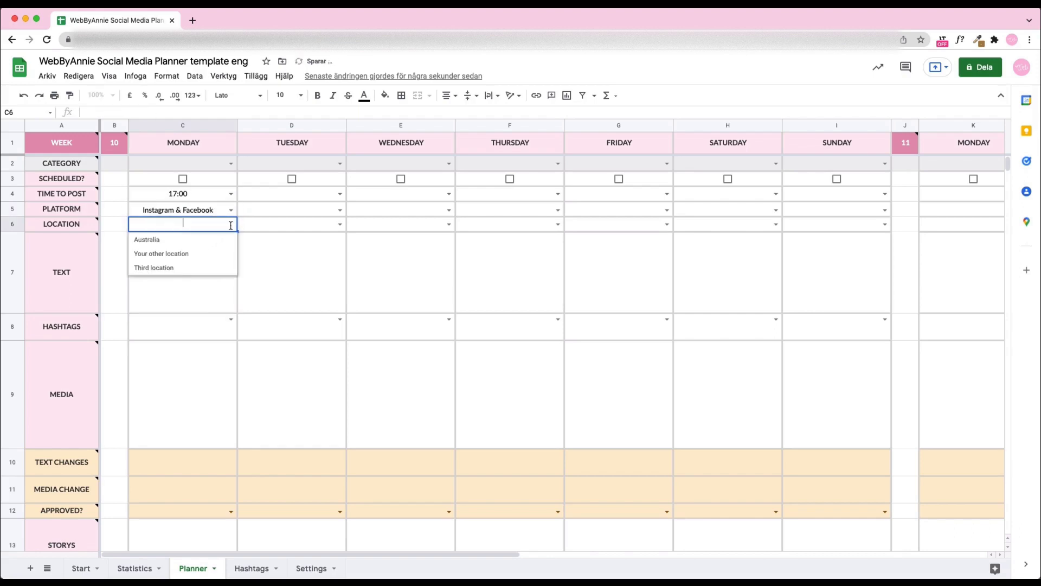
pyautogui.click(208, 239)
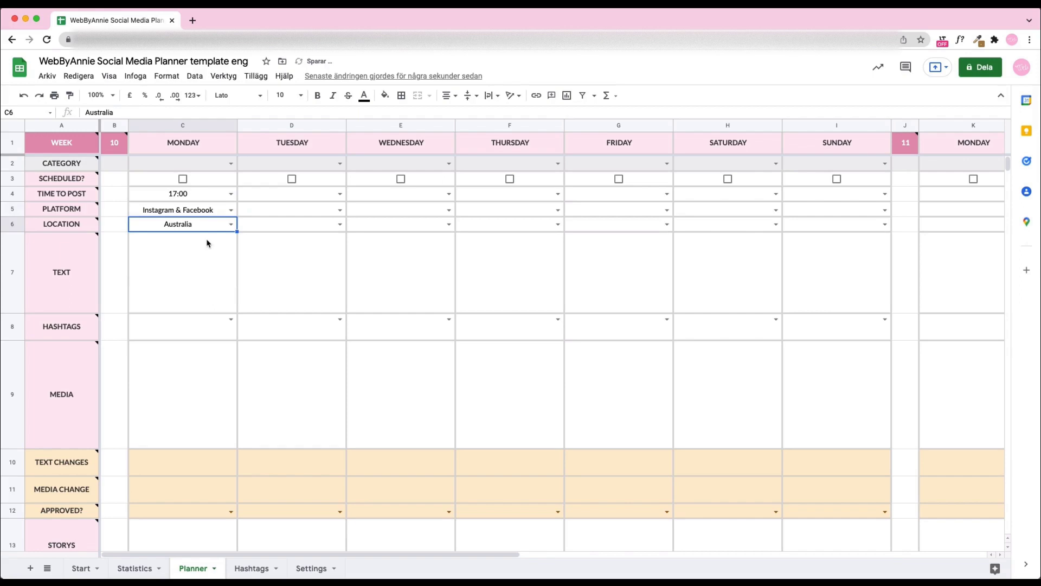
# Add the caption 'Your caption goes here' and the #inspo #inspire hashtag group
pyautogui.click(205, 269)
pyautogui.write('Yo')
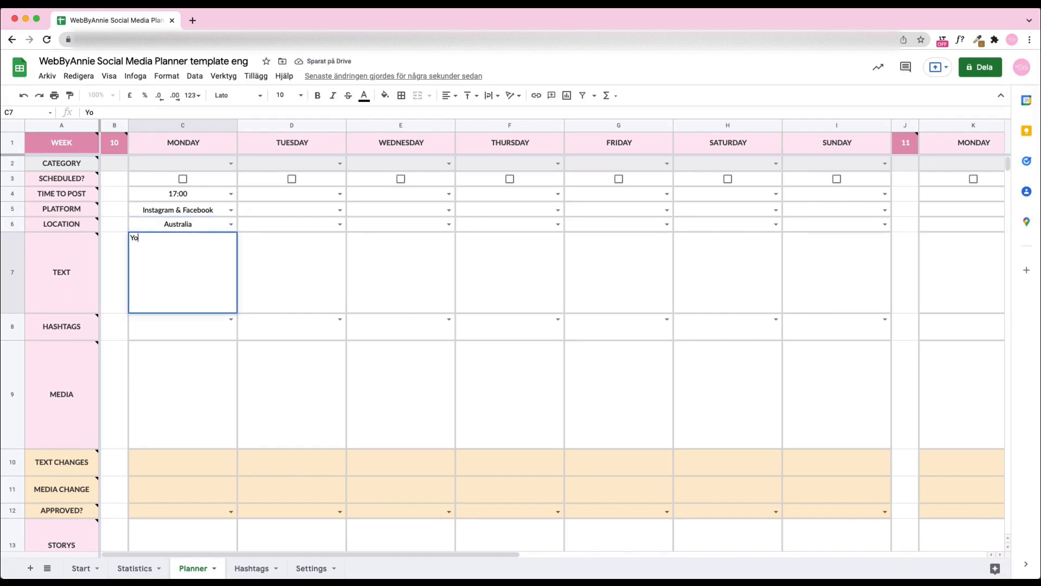
pyautogui.write('ur caption go')
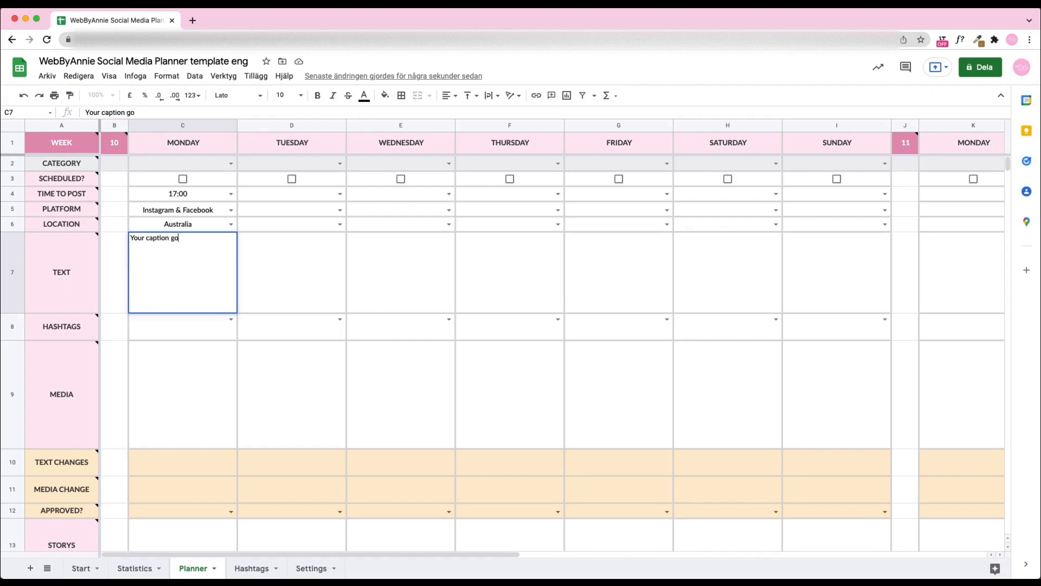
pyautogui.write('es here')
pyautogui.press('Return')
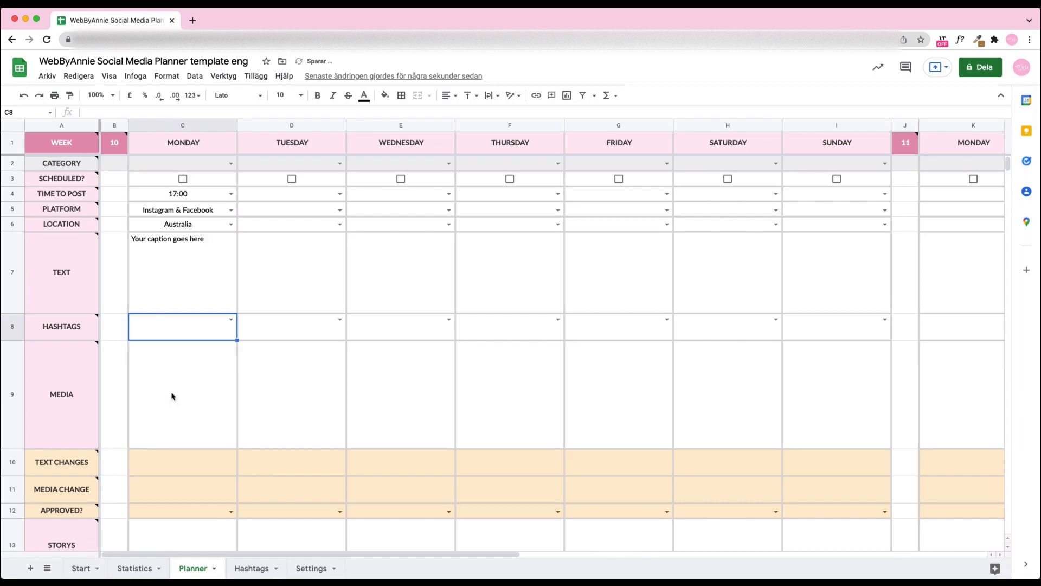
pyautogui.click(229, 320)
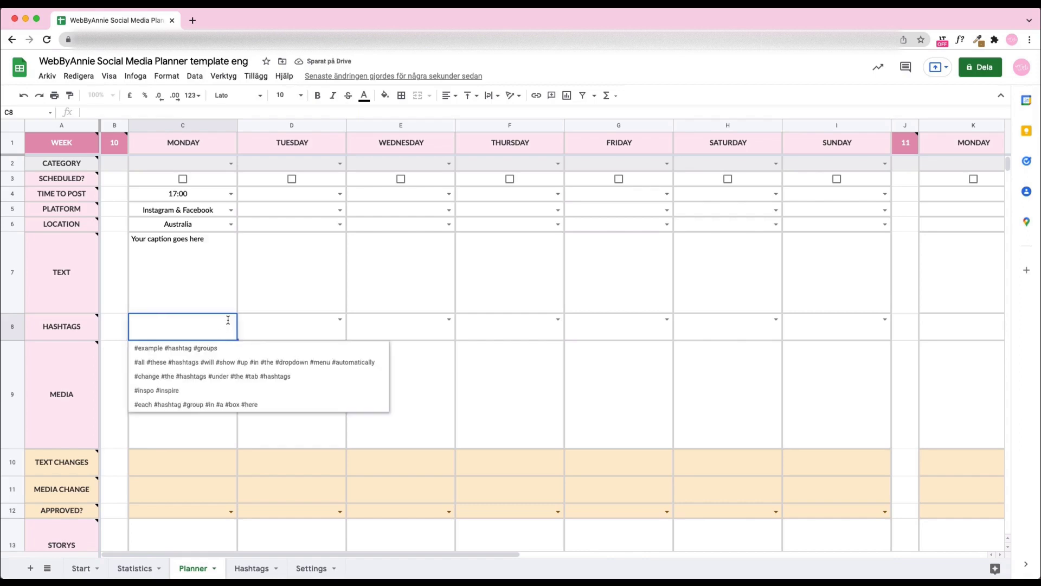
pyautogui.click(221, 391)
pyautogui.click(187, 391)
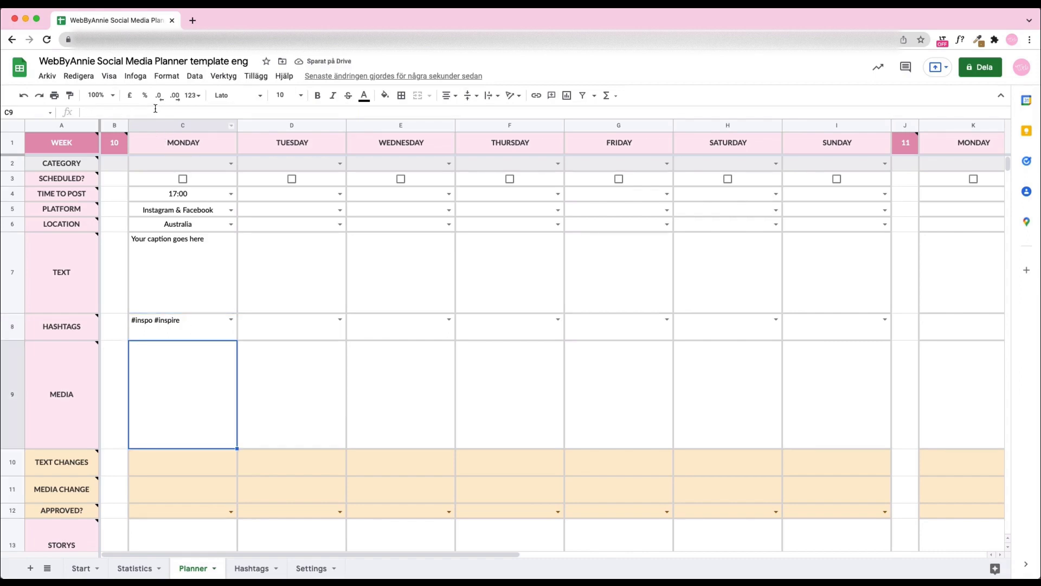
# Insert an uploaded image into Monday's media cell C9
pyautogui.click(135, 75)
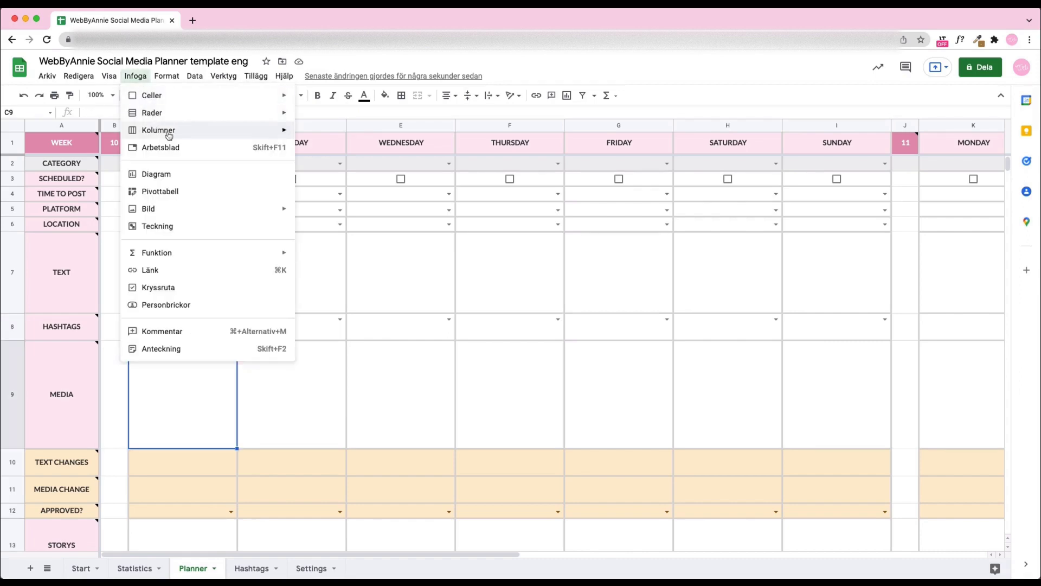
pyautogui.moveTo(181, 208)
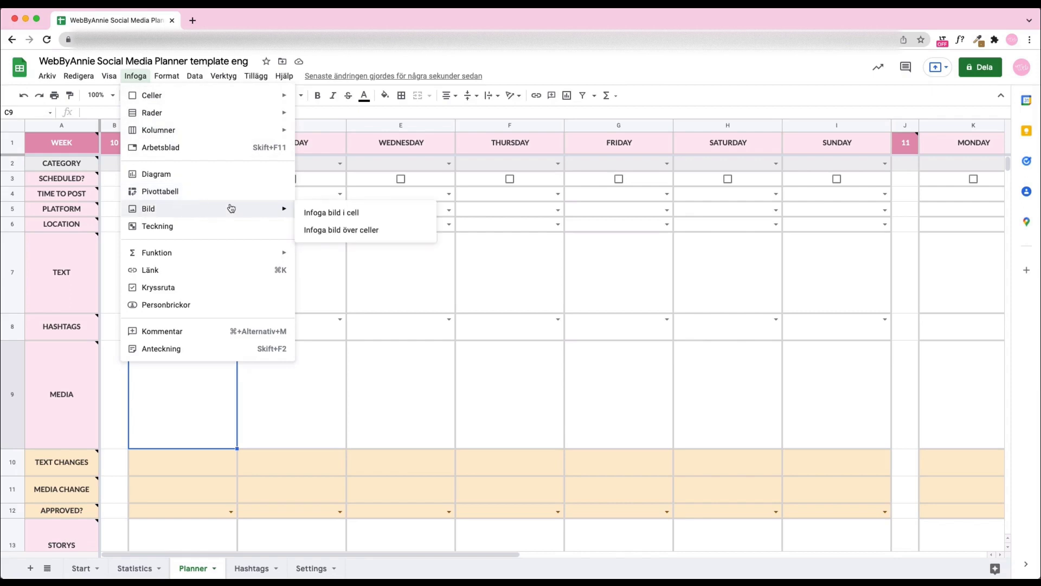
pyautogui.click(323, 214)
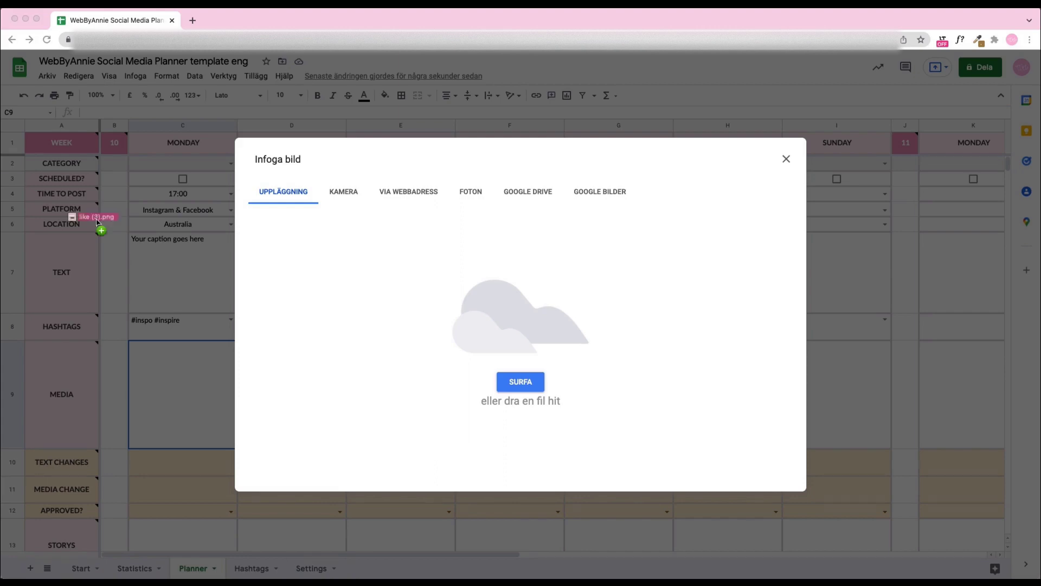
pyautogui.moveTo(71, 214); pyautogui.dragTo(462, 384)
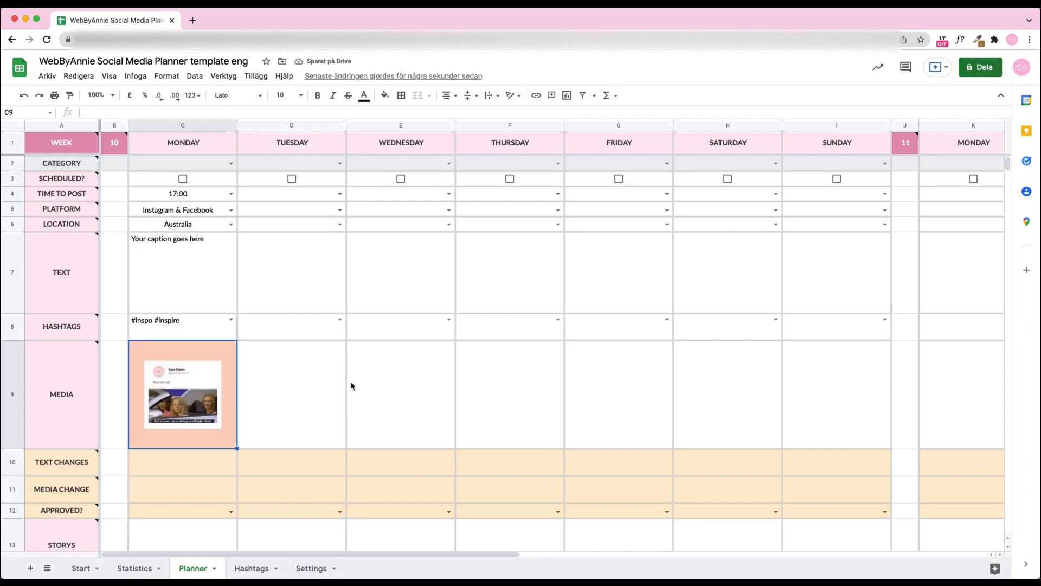
# Write 'Share post to story' as Monday's story note in C13
pyautogui.scroll(-5, 308, 384)
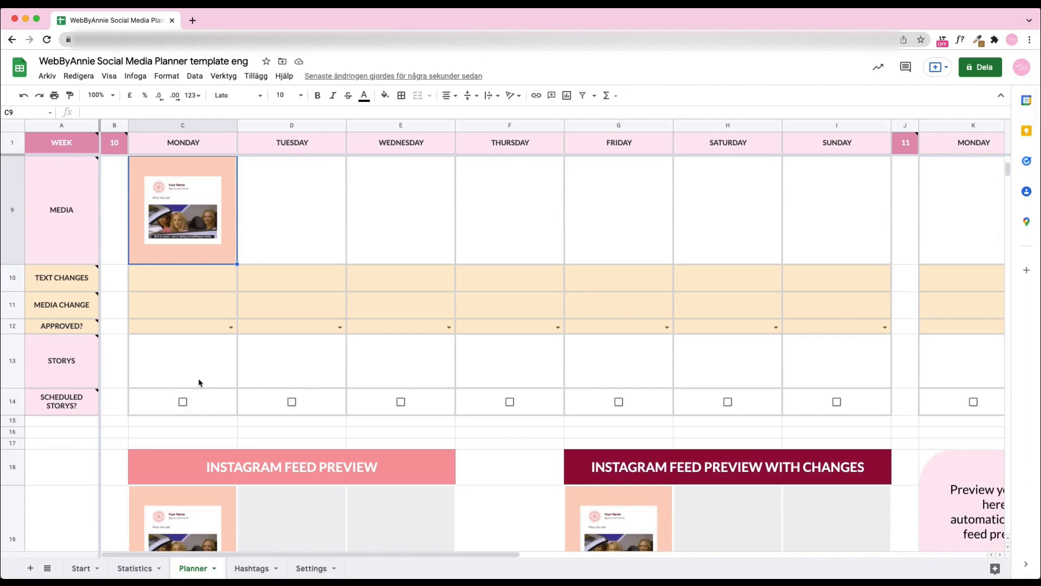
pyautogui.click(200, 382)
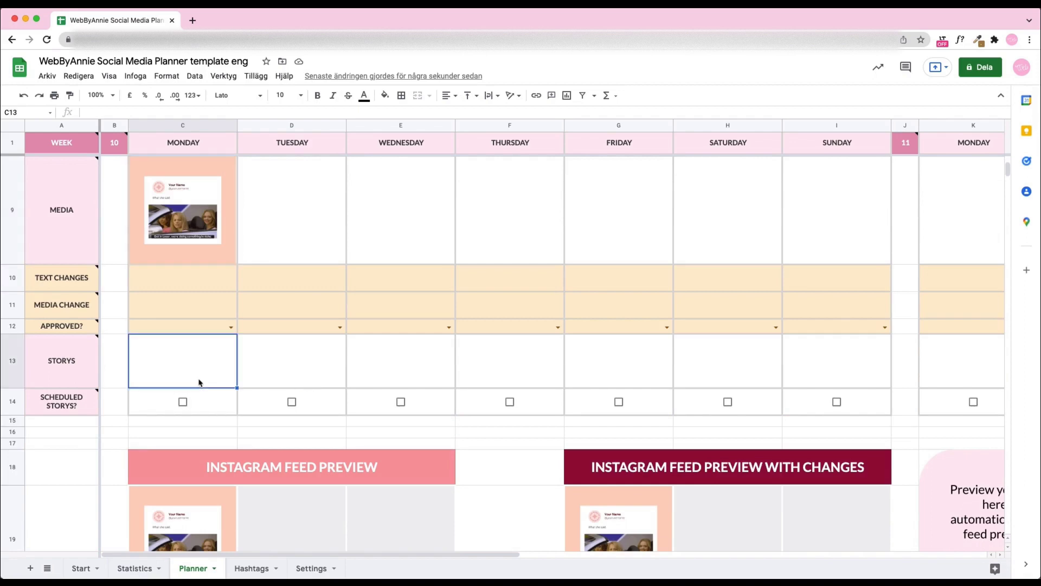
pyautogui.write('Sha')
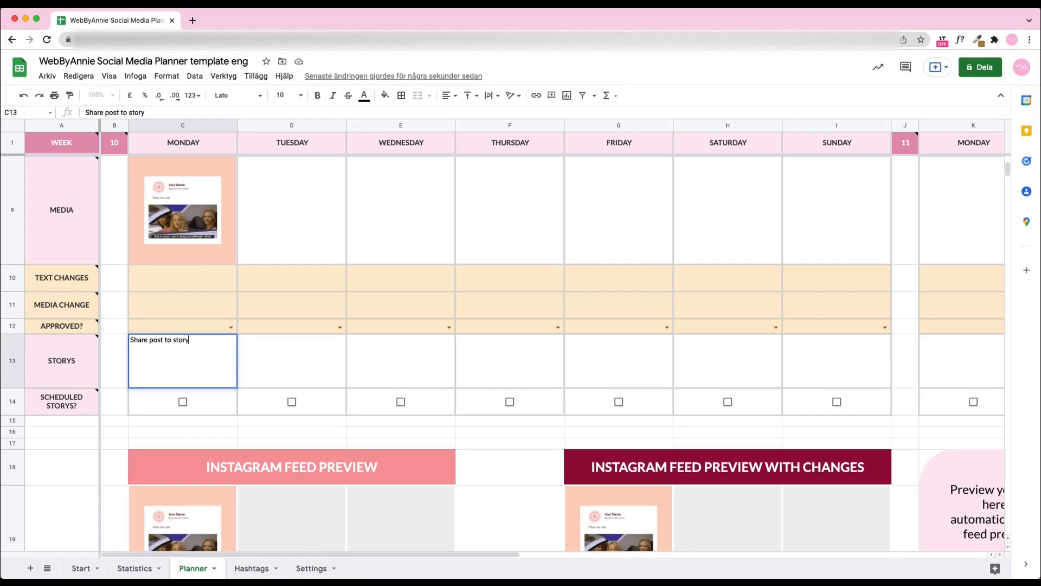
pyautogui.write('re post to story')
pyautogui.press('Return')
pyautogui.scroll(-4, 553, 352)
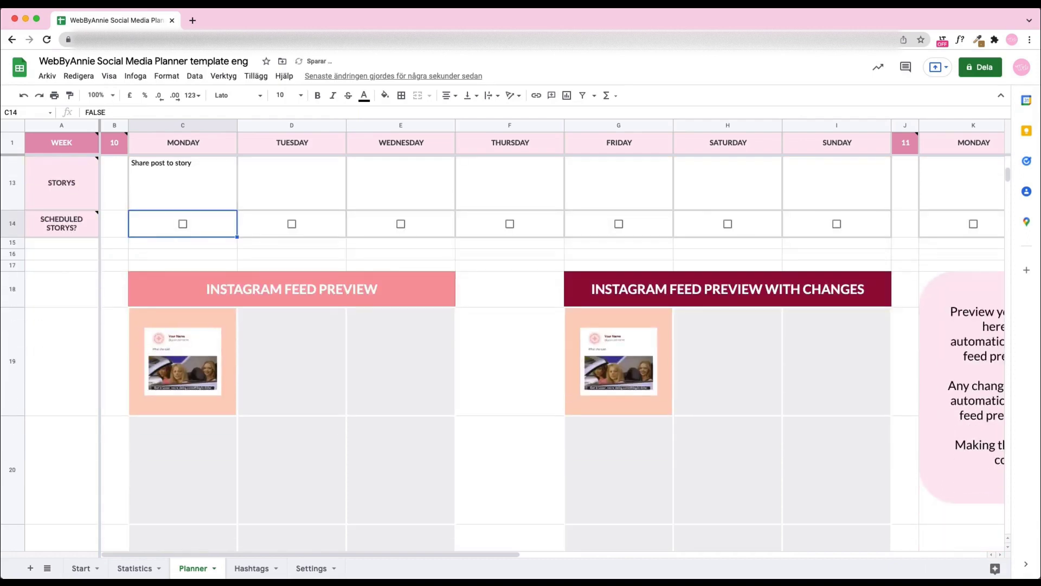
pyautogui.scroll(4, 553, 353)
pyautogui.scroll(4, 553, 352)
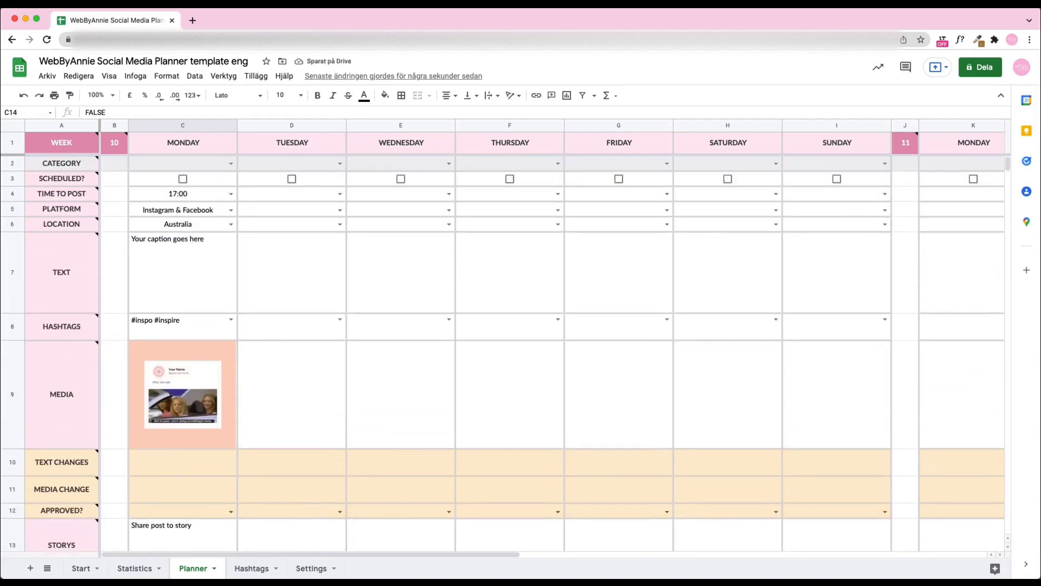
# Set Wednesday's post to 18:30, Instagram, Your other location, caption 'Caption goes here' and #example #hashtag #groups
pyautogui.click(449, 194)
pyautogui.click(401, 293)
pyautogui.click(450, 210)
pyautogui.click(402, 228)
pyautogui.click(449, 224)
pyautogui.click(402, 244)
pyautogui.write('Caption goes here')
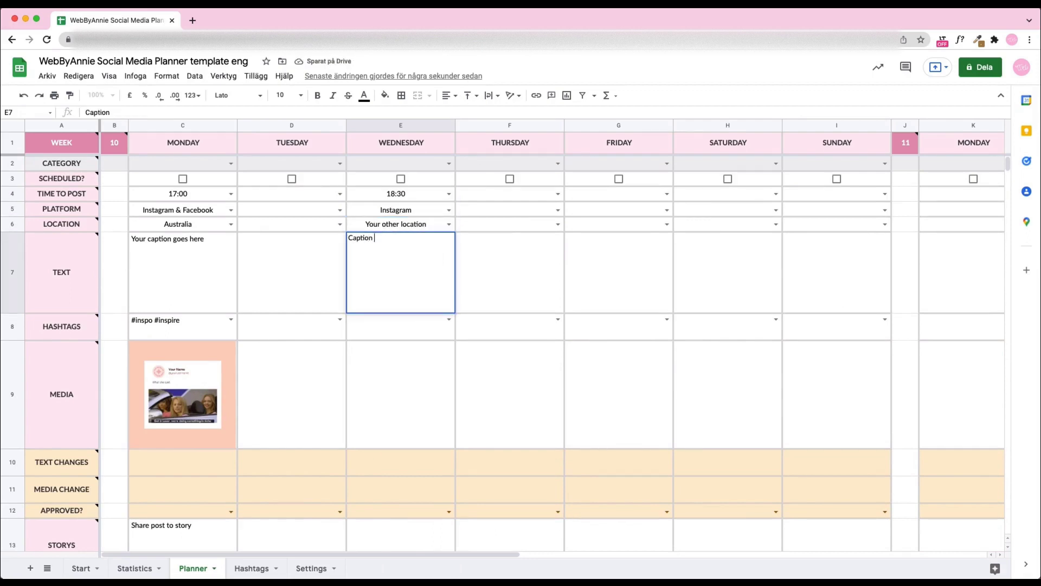
pyautogui.click(440, 351)
# Insert an image in cell E9 and add the story note 'Yes / No question regarding the post.'
pyautogui.click(136, 76)
pyautogui.click(207, 188)
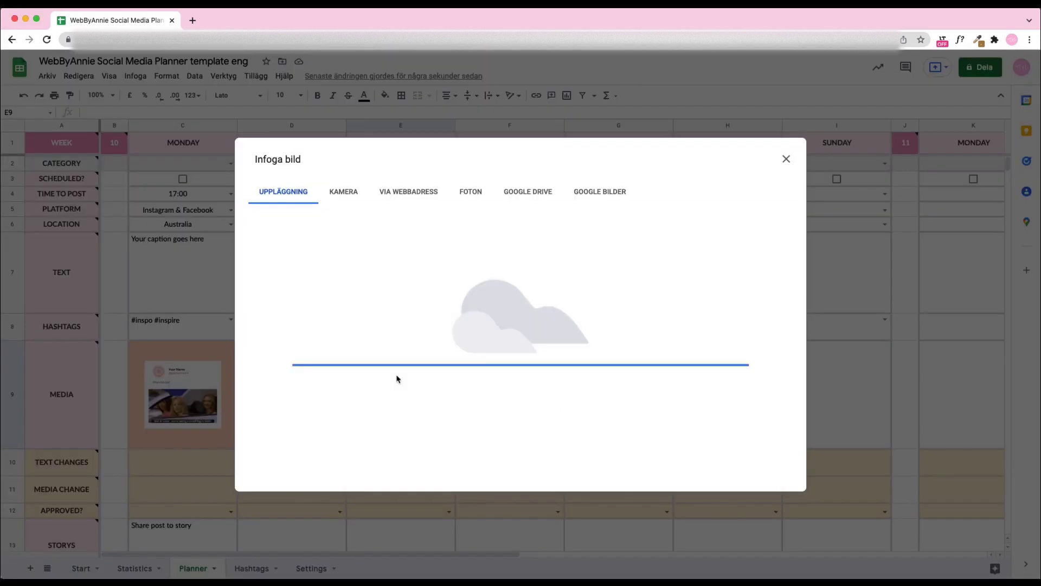
pyautogui.scroll(-1, 395, 489)
pyautogui.click(395, 488)
pyautogui.write('Yes / No question regarding the post.')
pyautogui.press('Return')
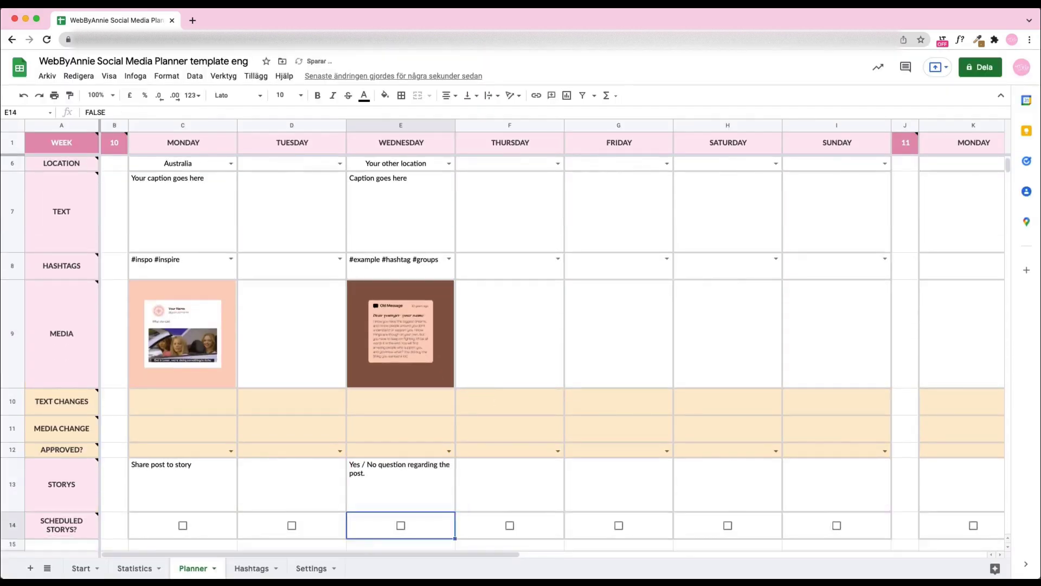
pyautogui.scroll(1, 666, 194)
# Set Friday's post to 14:00 with caption 'Caption text' and a hashtag group in G8
pyautogui.click(667, 193)
pyautogui.click(619, 271)
pyautogui.write('Caption text')
pyautogui.click(667, 319)
# Insert an image in cell G9 and add the story note 'Describe what to put on story here'
pyautogui.click(618, 395)
pyautogui.click(136, 76)
pyautogui.moveTo(162, 204)
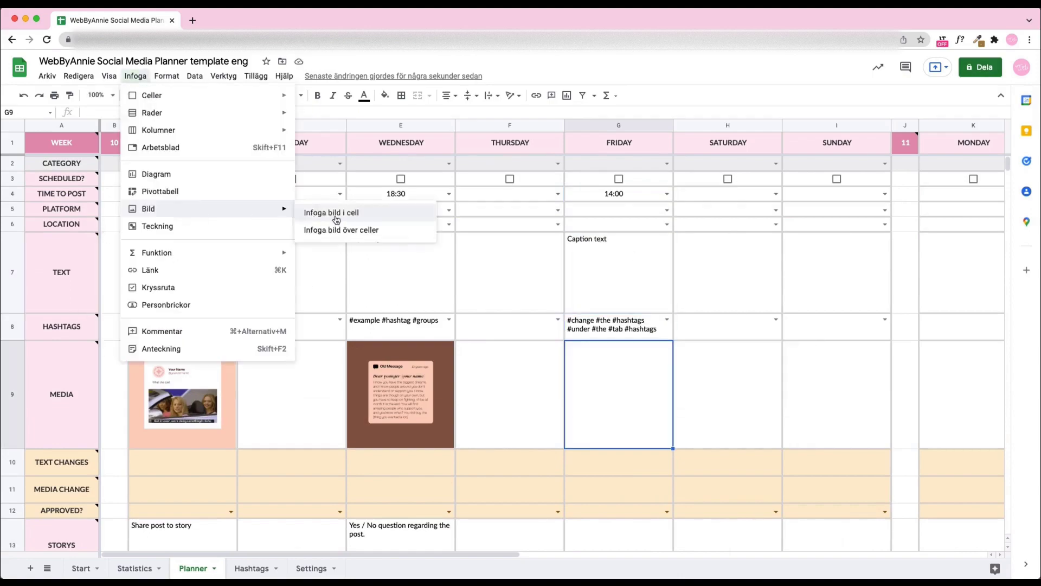
pyautogui.click(326, 212)
pyautogui.scroll(-3, 676, 367)
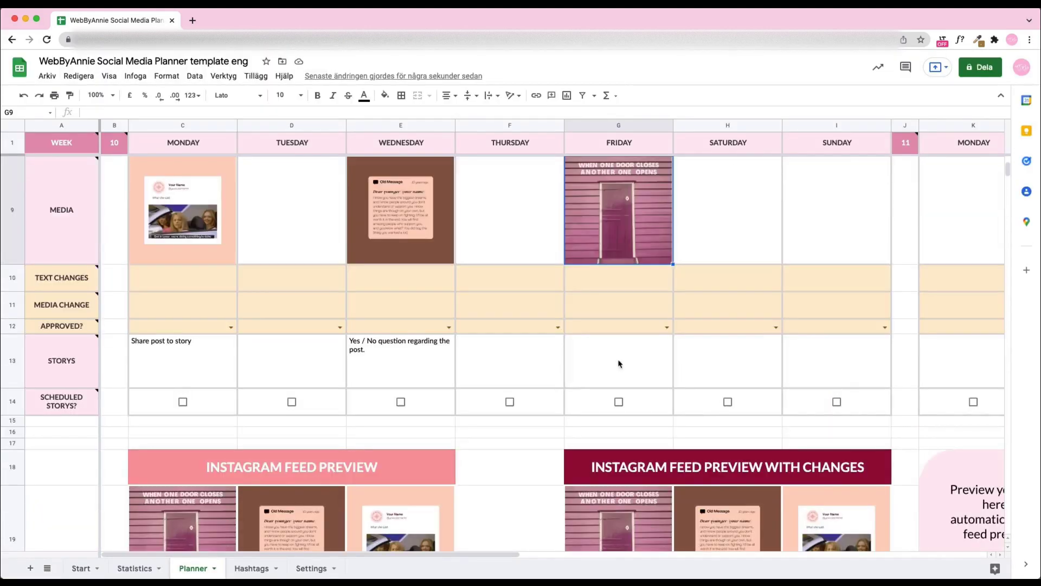
pyautogui.click(620, 361)
pyautogui.write('Describe what to put on story here')
pyautogui.scroll(10, 543, 325)
# Set week 11 Monday's time to 17:30, and Friday's platform to Instagram & Facebook and location to Australia
pyautogui.hscroll(5, 543, 326)
pyautogui.click(450, 193)
pyautogui.hscroll(-5, 542, 326)
pyautogui.click(421, 210)
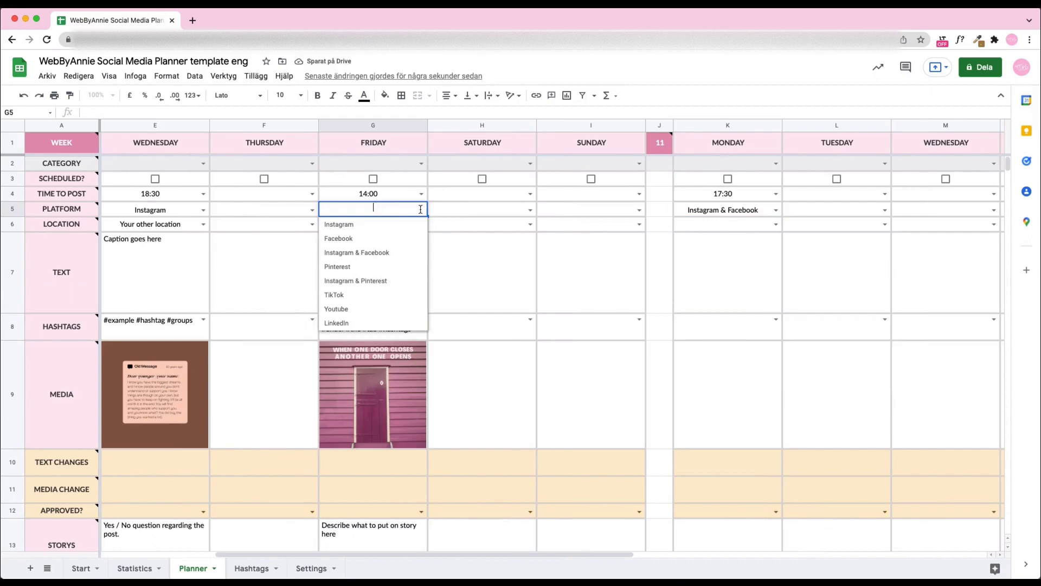
pyautogui.click(347, 254)
pyautogui.click(421, 224)
pyautogui.click(336, 239)
# Set week 11 Monday's location in K6 to Third location
pyautogui.hscroll(2, 407, 247)
pyautogui.click(558, 224)
pyautogui.click(535, 267)
# Give week 11 Monday the caption 'Caption text 😍 Could also include emojis!' and a hashtag group in K8
pyautogui.click(510, 272)
pyautogui.write('Caption text')
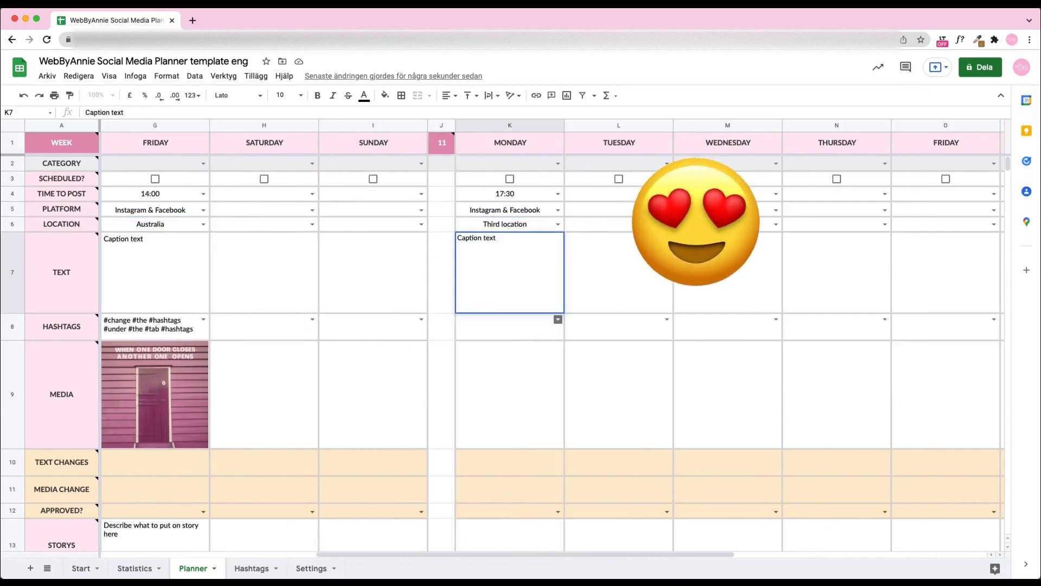
pyautogui.write(' 😍 Could also include emojis!')
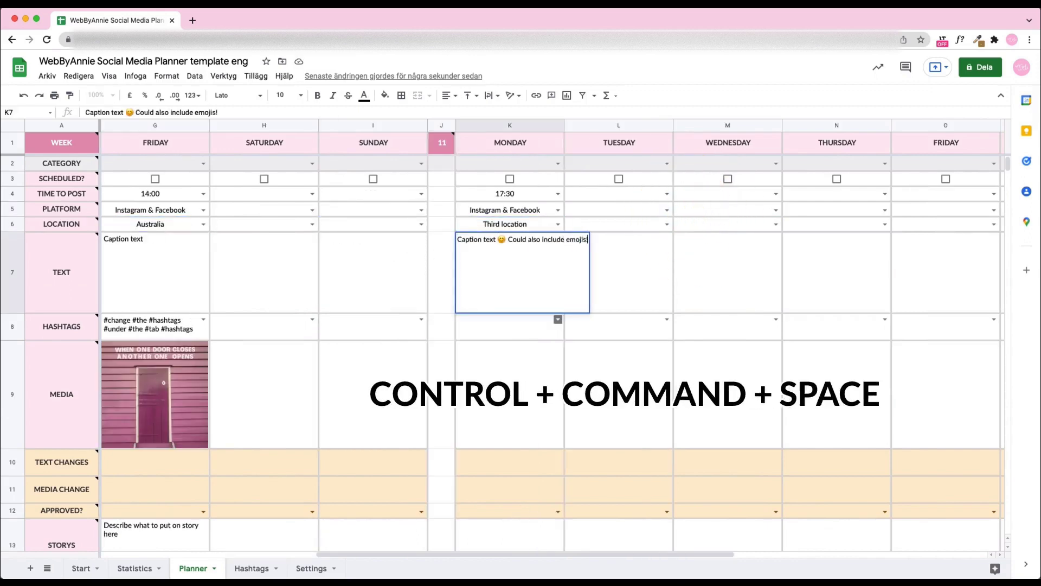
pyautogui.click(558, 318)
pyautogui.click(510, 404)
# Insert an image in K9 and add the story note 'Share post to story with question: Can you relate? + Yes / No box'
pyautogui.click(135, 76)
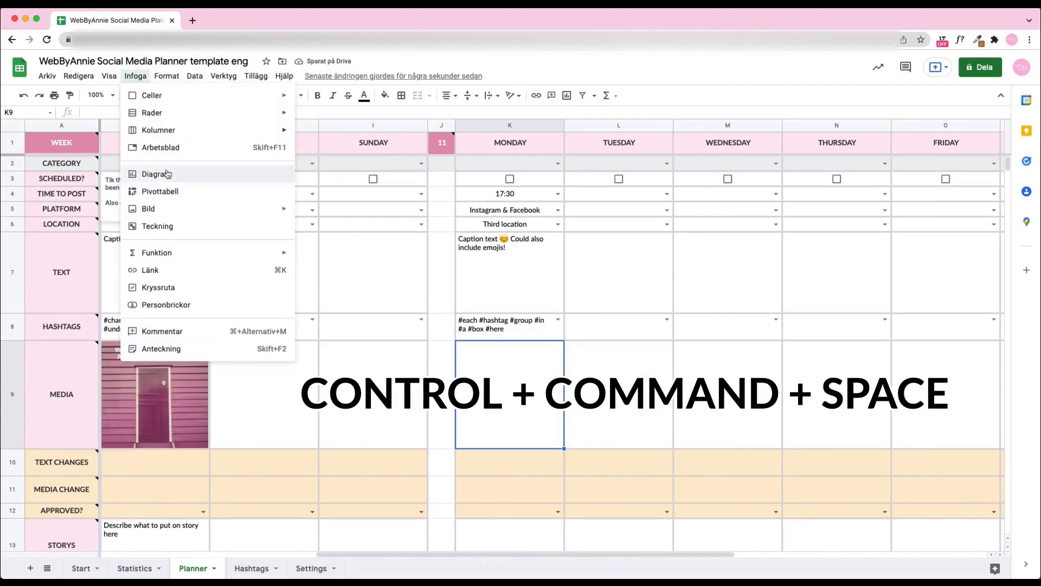
pyautogui.click(139, 207)
pyautogui.click(325, 207)
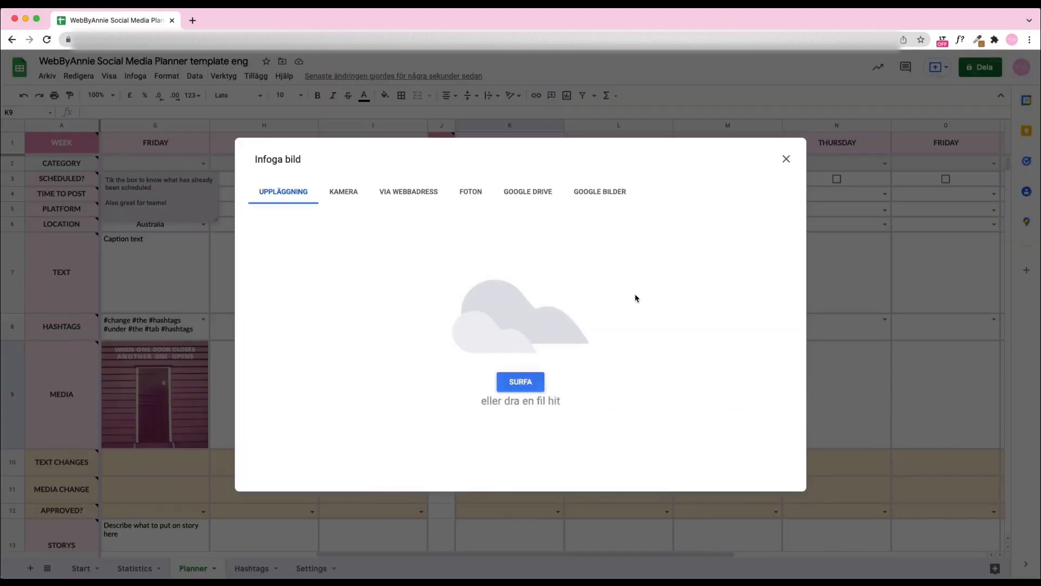
pyautogui.click(526, 477)
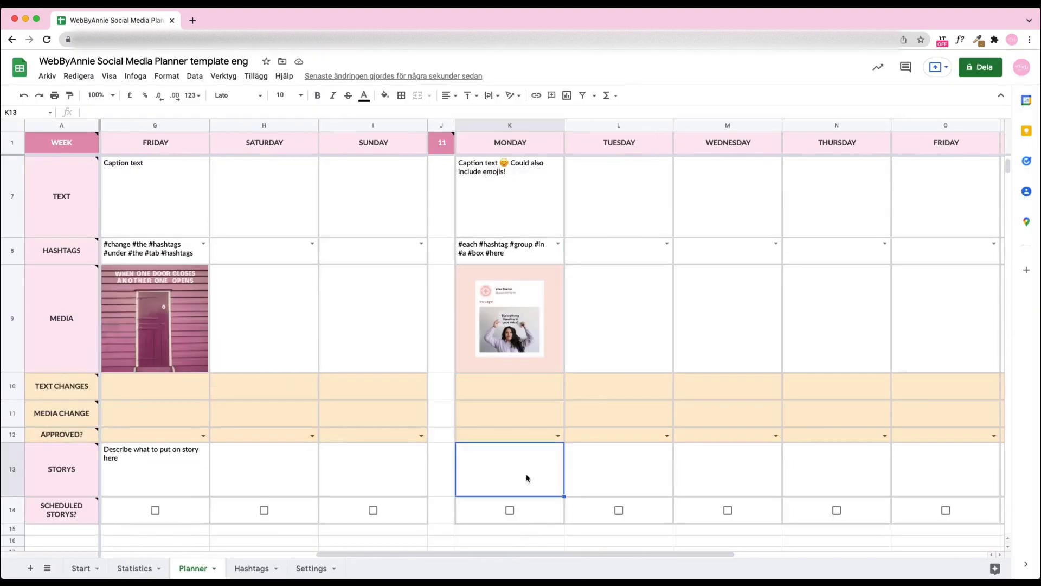
pyautogui.write('Share post to story with question: Can you relate')
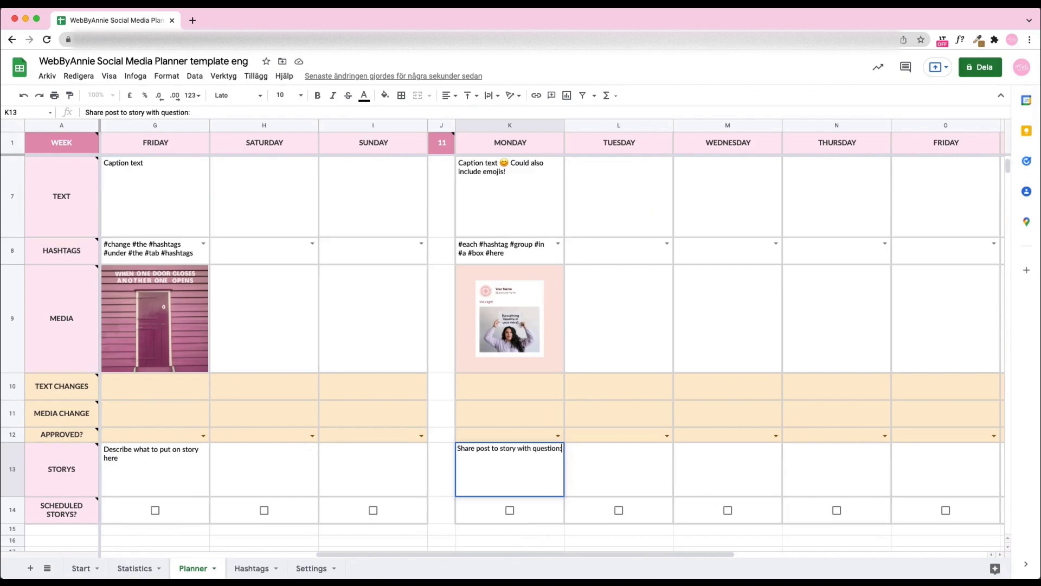
pyautogui.write('? + Yes / No box')
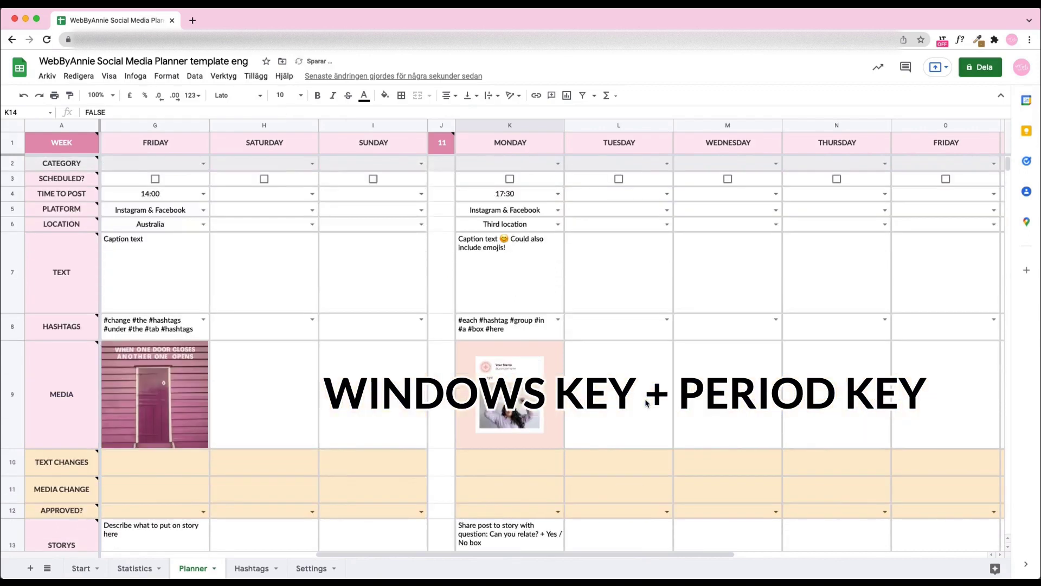
# Set week 11 Wednesday to 16:30, Instagram, Your other location, with caption 'Caption 👍'
pyautogui.click(557, 195)
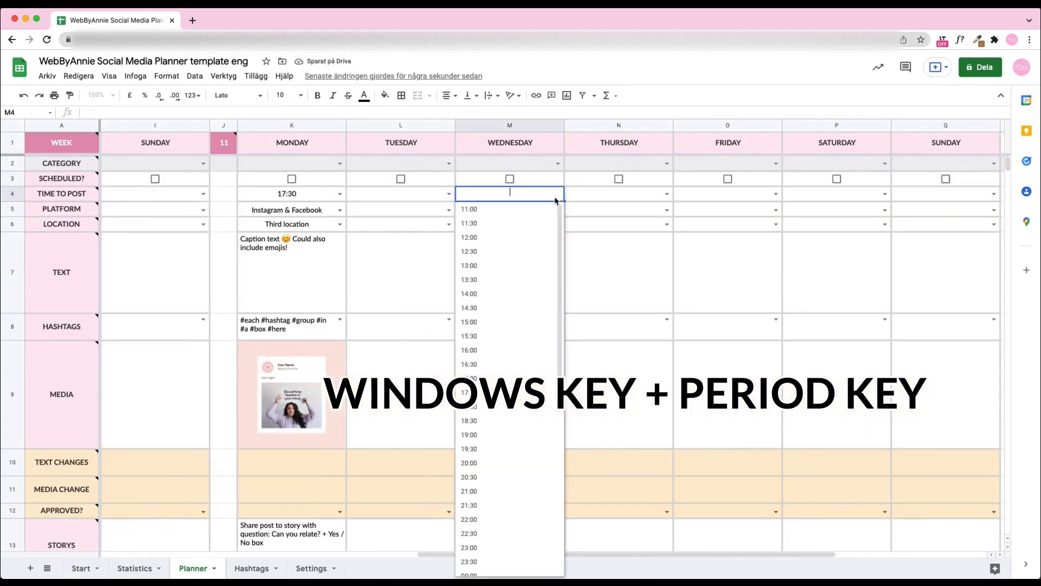
pyautogui.click(469, 364)
pyautogui.click(557, 210)
pyautogui.click(523, 223)
pyautogui.click(557, 224)
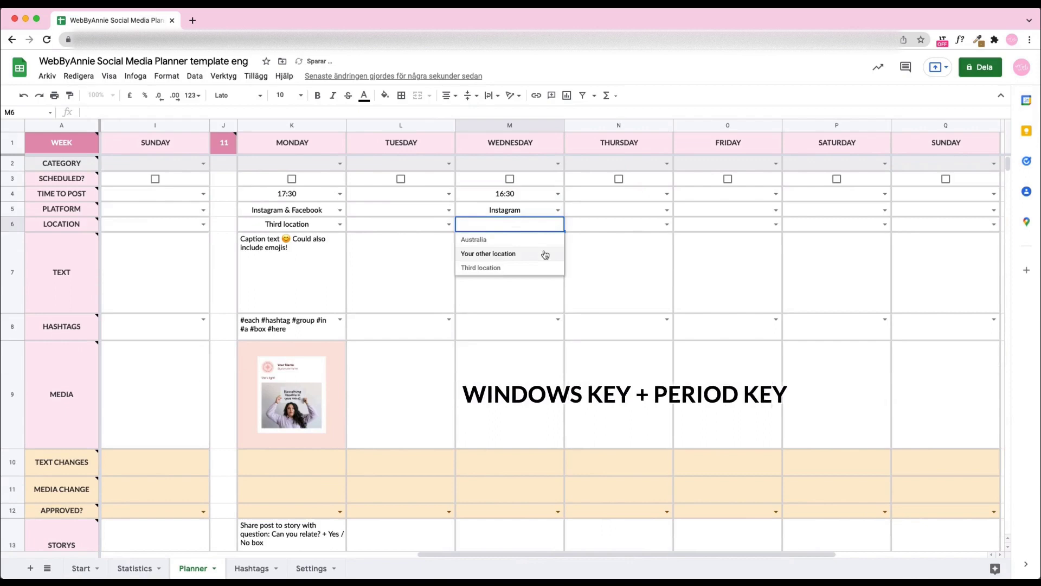
pyautogui.click(542, 253)
pyautogui.click(537, 265)
pyautogui.write('Caption 👍')
pyautogui.press('Return')
# Give Wednesday the example hashtag group, an image in M9 and story 'Slider with heart eyes on story'
pyautogui.click(558, 319)
pyautogui.click(504, 343)
pyautogui.click(510, 394)
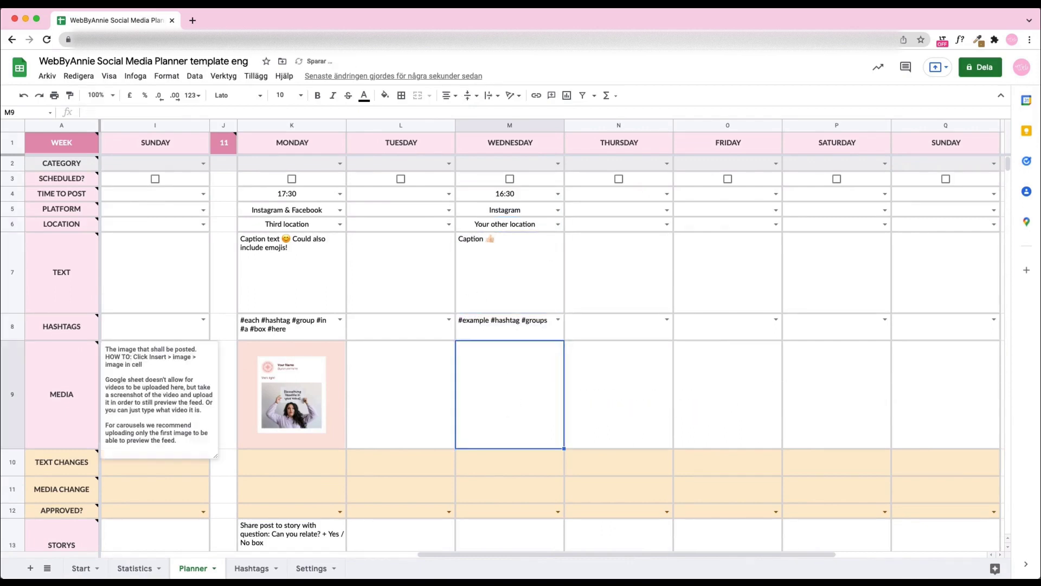
pyautogui.click(135, 76)
pyautogui.moveTo(188, 212)
pyautogui.click(331, 210)
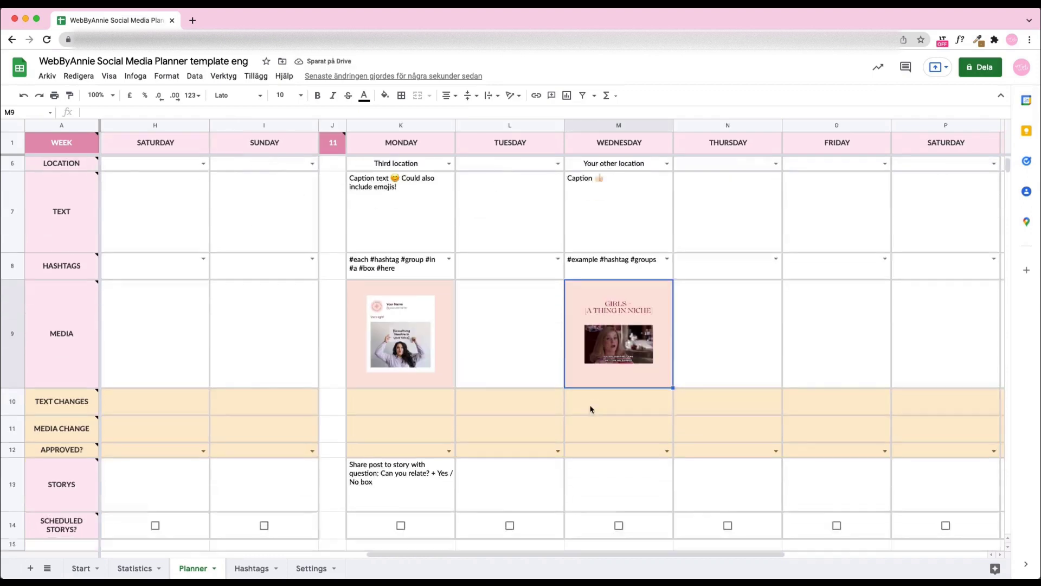
pyautogui.scroll(-1, 503, 355)
pyautogui.click(619, 469)
pyautogui.write('Slide')
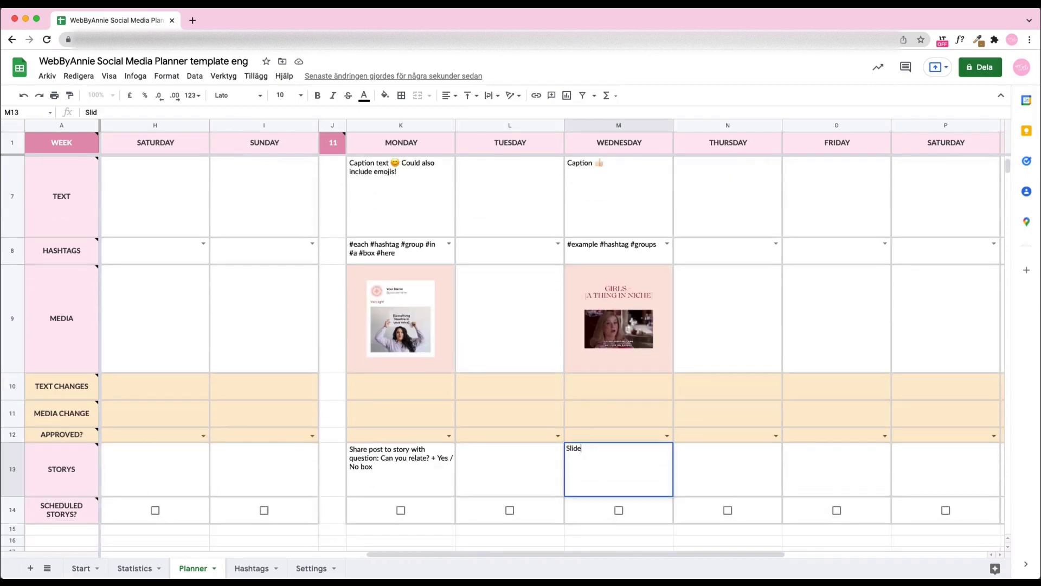
pyautogui.write('r with heart eyes on story')
pyautogui.scroll(2, 747, 434)
# Set week 11 Friday's posting time to 20:30, its location, and caption 'Caption'
pyautogui.hscroll(4, 747, 434)
pyautogui.scroll(1, 746, 435)
pyautogui.click(666, 194)
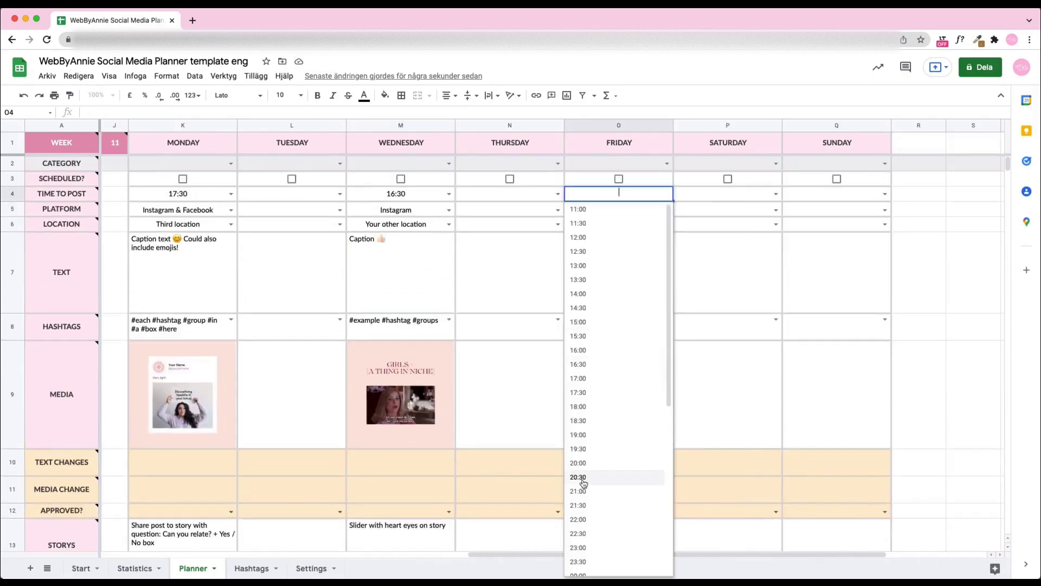
pyautogui.click(619, 477)
pyautogui.click(619, 271)
pyautogui.click(666, 225)
pyautogui.click(618, 272)
pyautogui.write('Caption 😊')
# Give Friday a hashtag group, an image in O9 and story 'share post to story + me talking about the post'
pyautogui.click(667, 319)
pyautogui.click(618, 395)
pyautogui.click(135, 76)
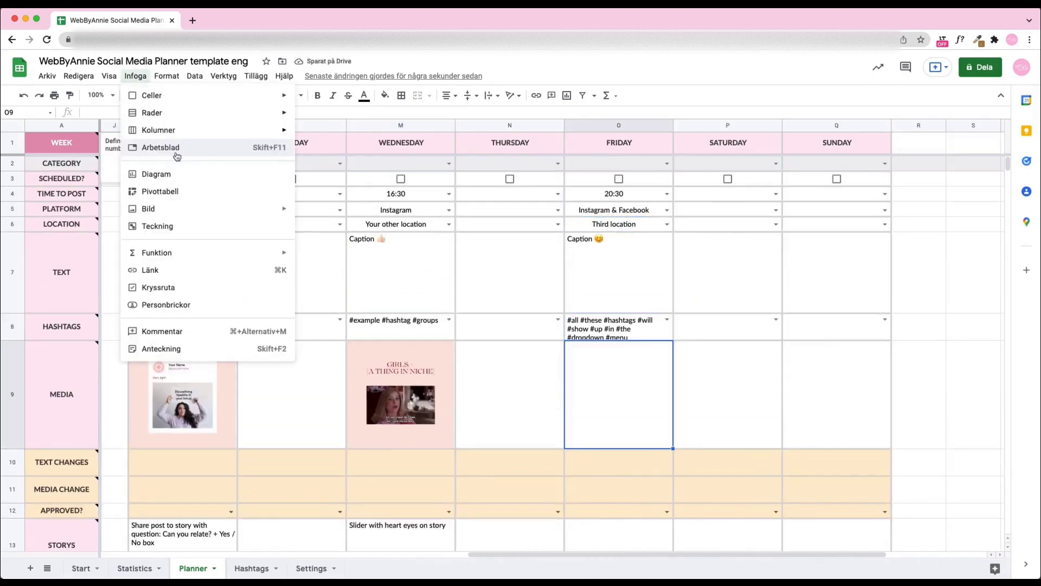
pyautogui.click(162, 206)
pyautogui.click(304, 206)
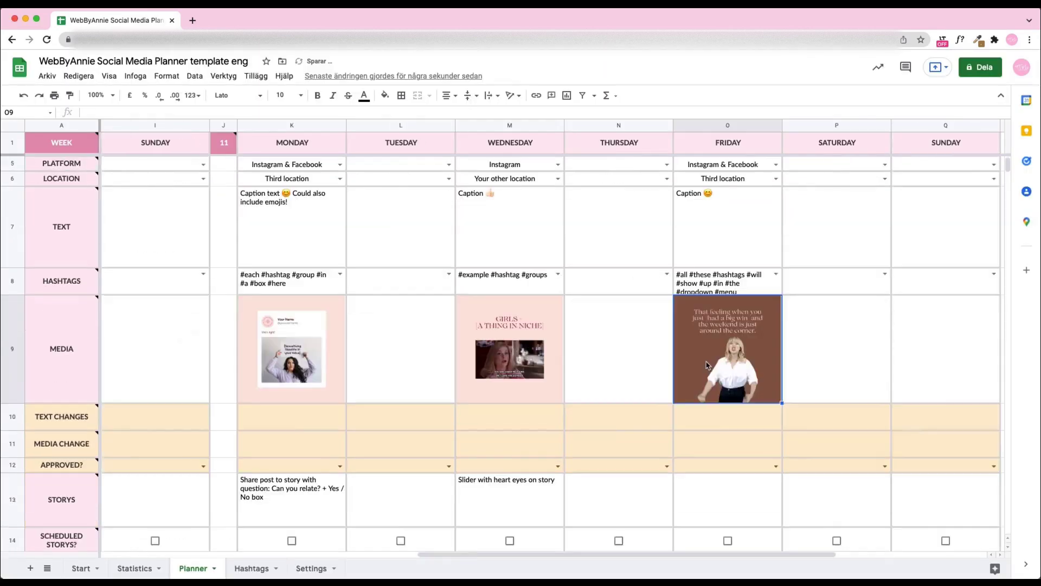
pyautogui.scroll(-3, 520, 325)
pyautogui.click(728, 388)
pyautogui.write('share p')
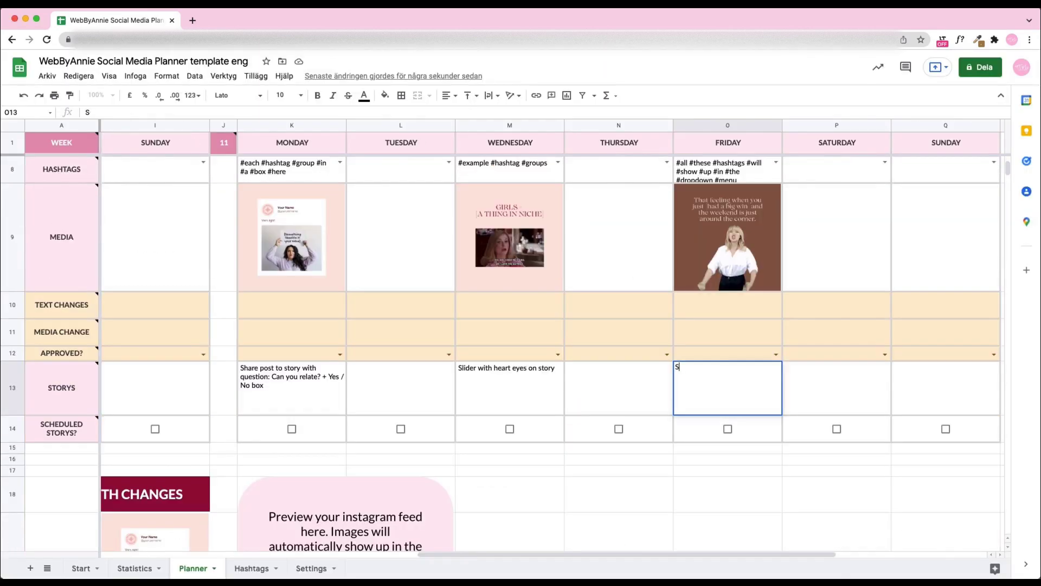
pyautogui.write('ost to story + me talking about the post')
pyautogui.press('Return')
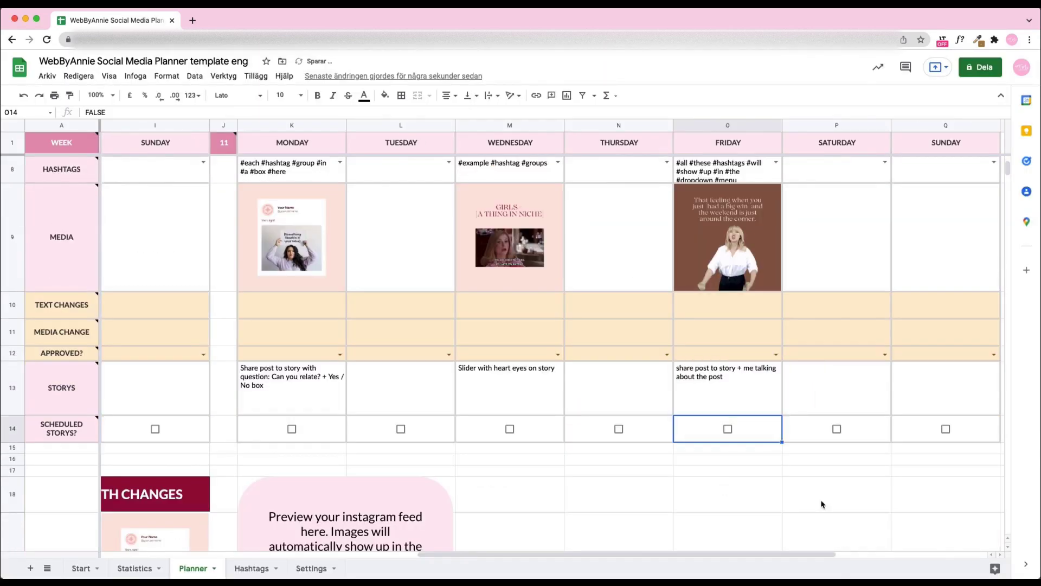
pyautogui.scroll(3, 822, 505)
pyautogui.hscroll(-10, 822, 505)
pyautogui.scroll(-10, 822, 504)
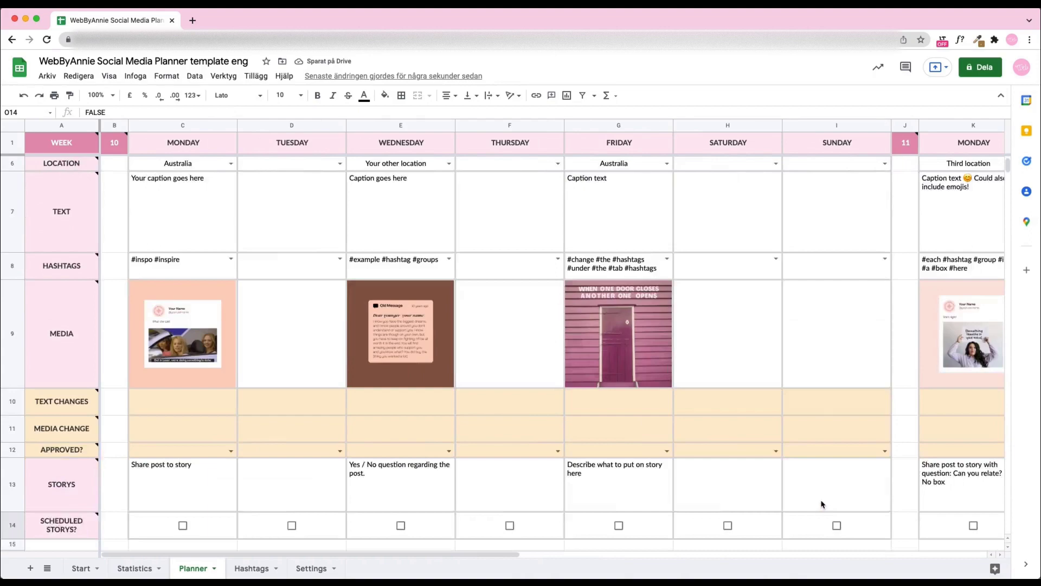
pyautogui.scroll(1, 822, 504)
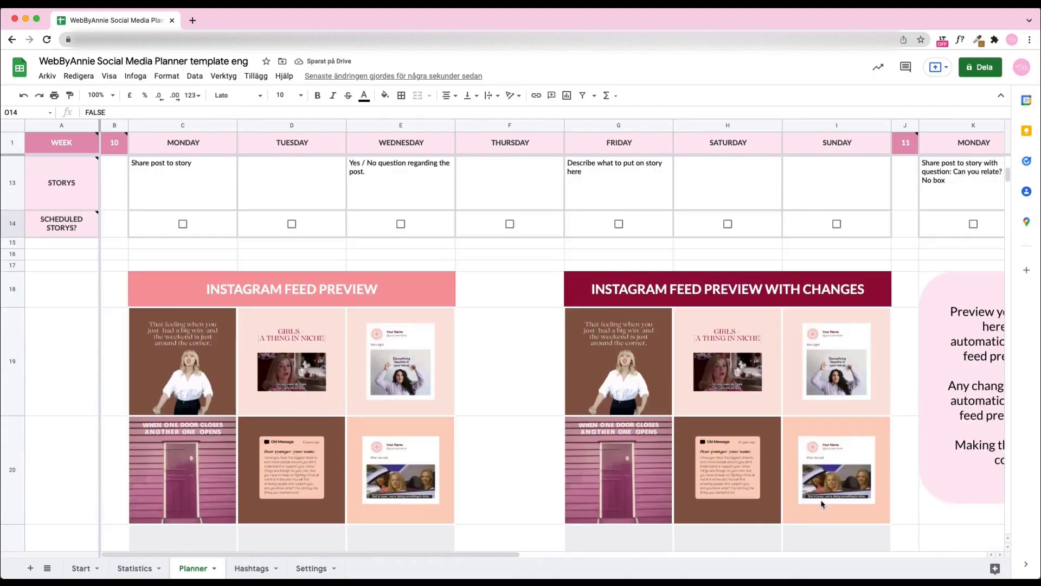
pyautogui.scroll(-2, 822, 505)
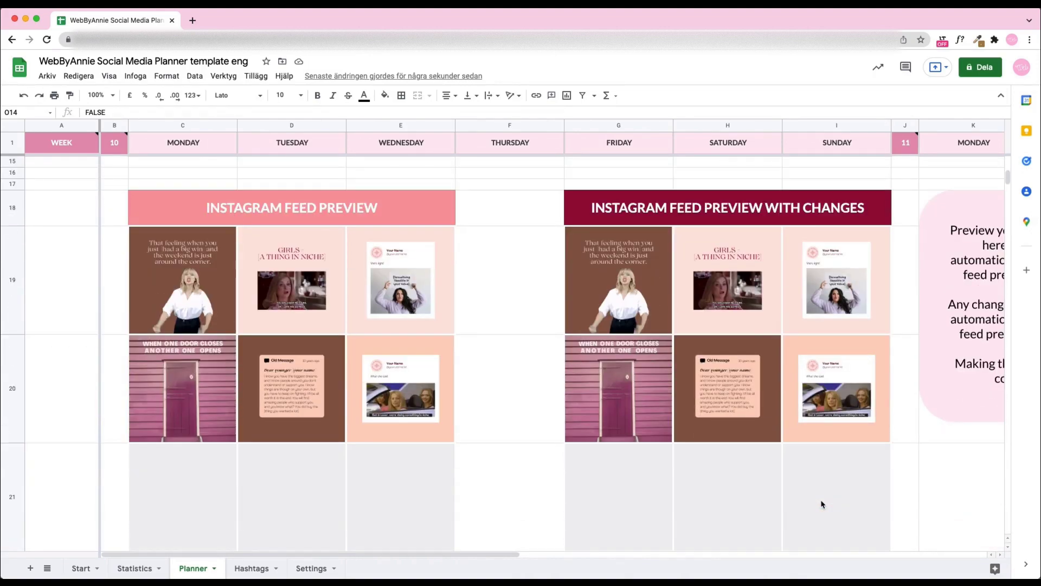
pyautogui.scroll(5, 822, 505)
pyautogui.hscroll(5, 822, 505)
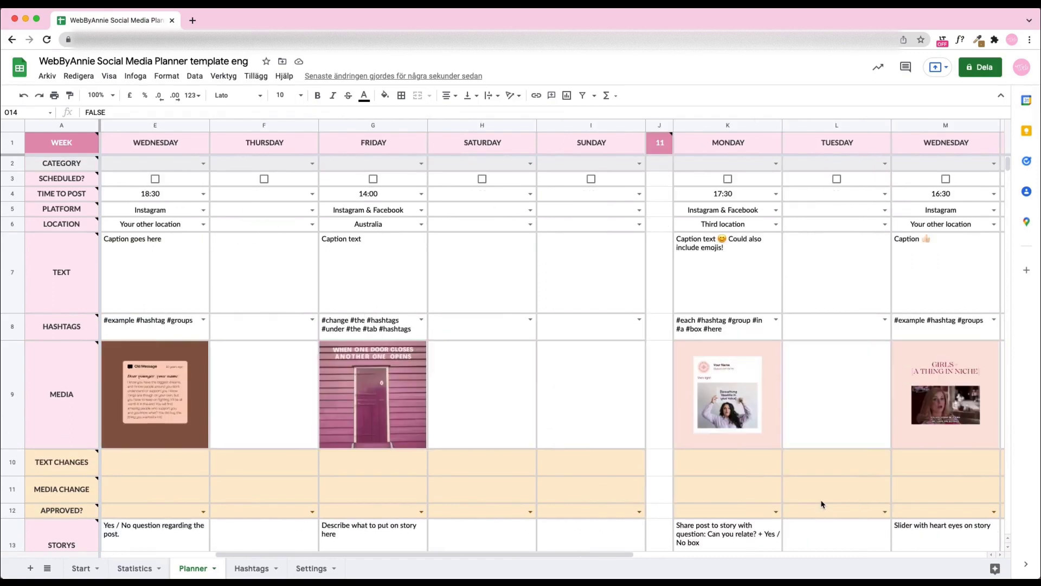
pyautogui.hscroll(3, 822, 504)
pyautogui.hscroll(-7, 822, 505)
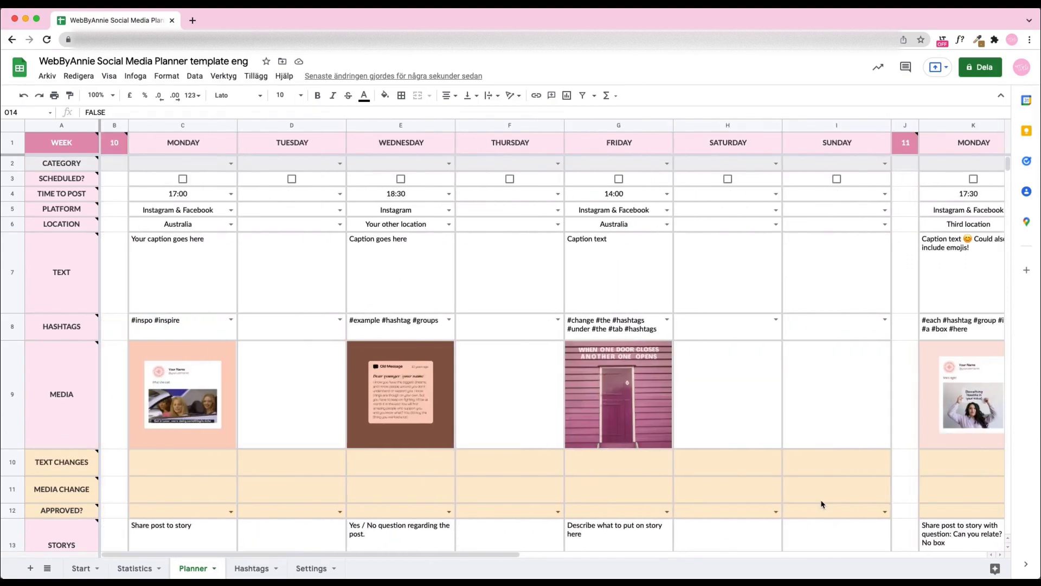
pyautogui.scroll(-2, 822, 505)
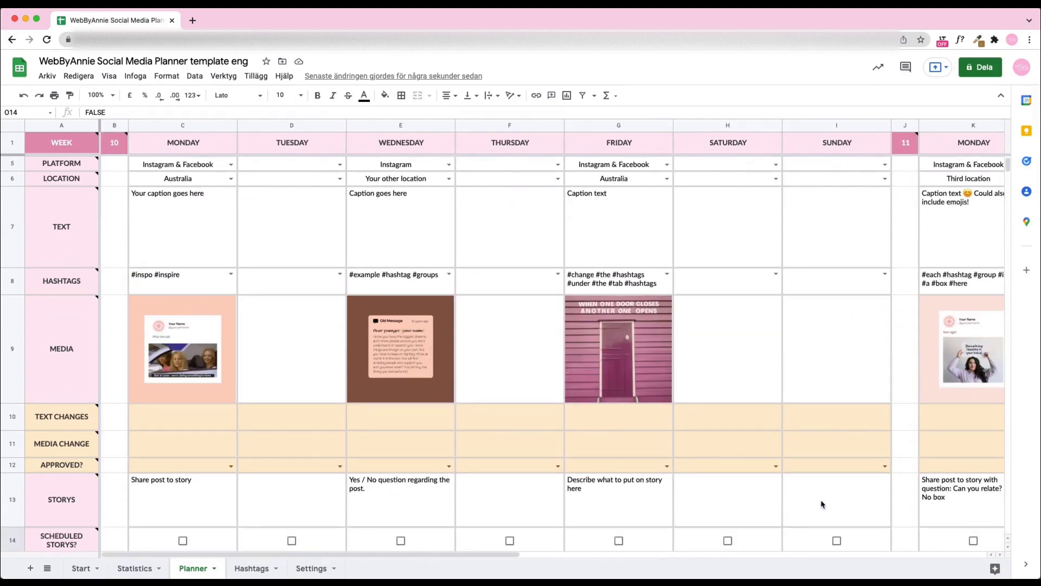
pyautogui.click(191, 427)
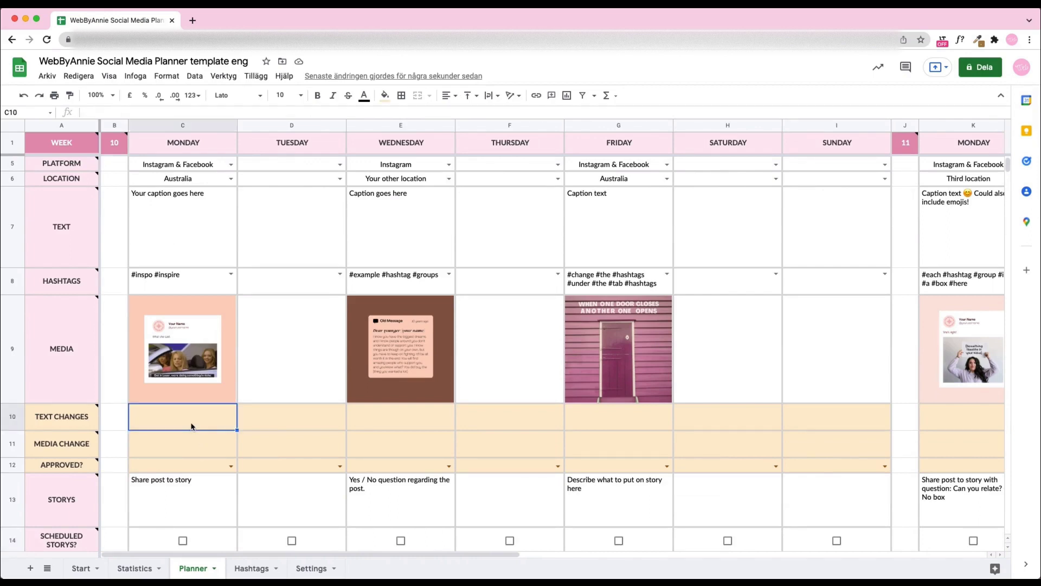
pyautogui.click(177, 112)
pyautogui.write('Me and the girls on our way')
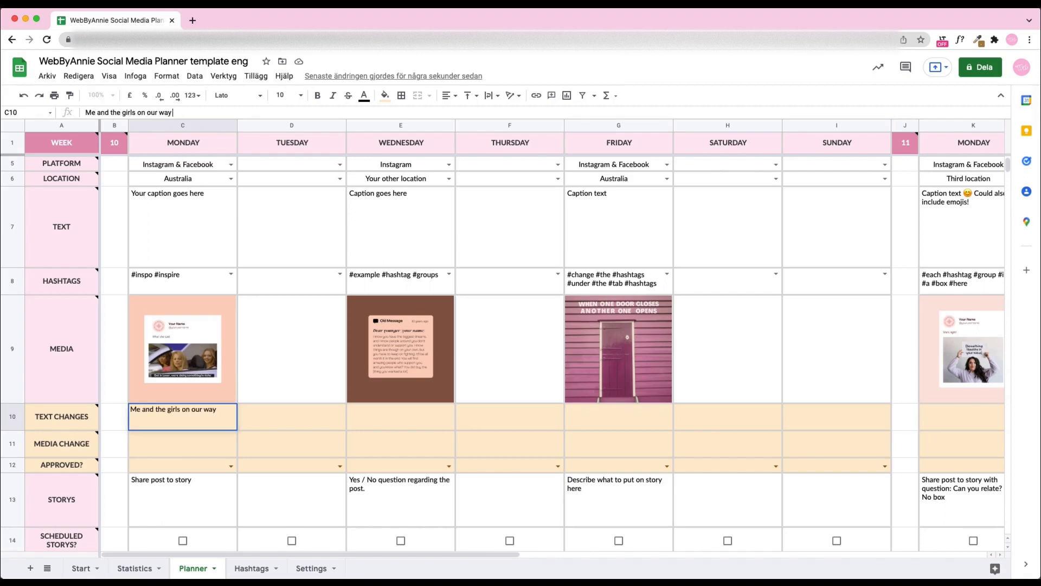
pyautogui.write(' to buy flowers from @yourinsta')
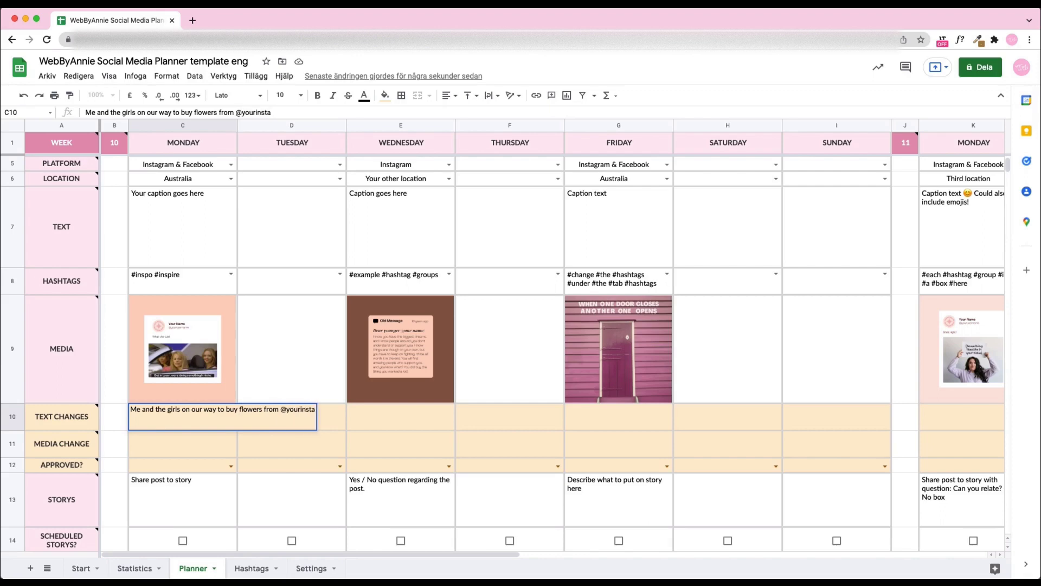
pyautogui.write('name 😊')
pyautogui.press('Return')
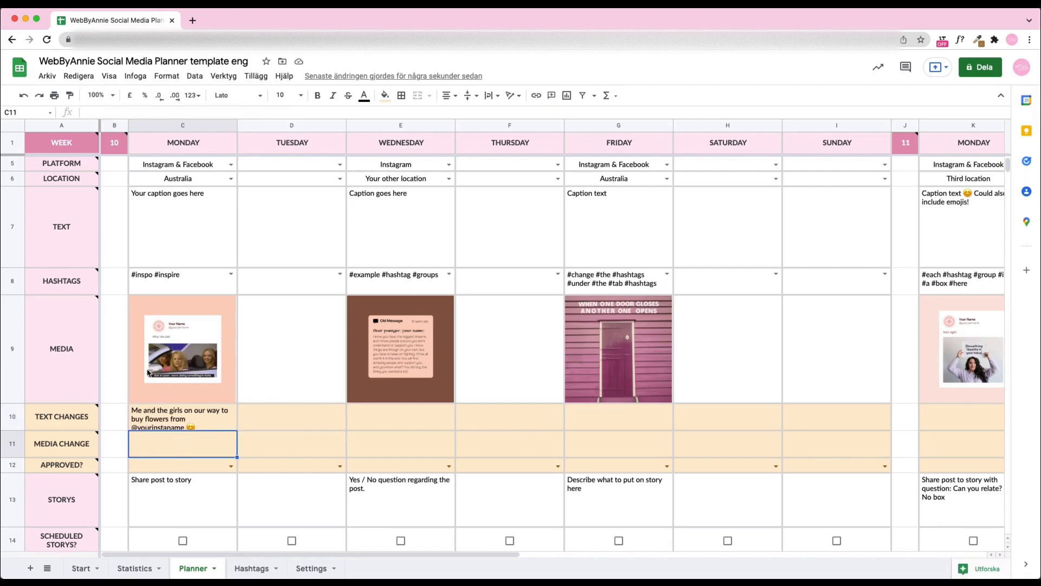
pyautogui.click(231, 466)
pyautogui.click(216, 481)
# Enter Friday's text change 'Warning! Dont t cut your flowers down 😊' in G10
pyautogui.click(432, 423)
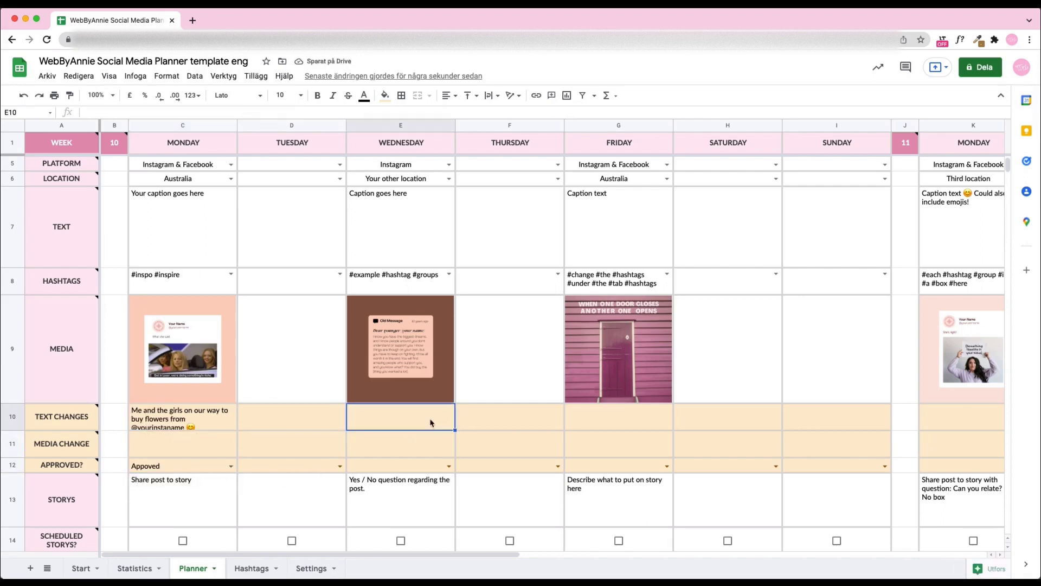
pyautogui.hscroll(2, 488, 430)
pyautogui.click(487, 426)
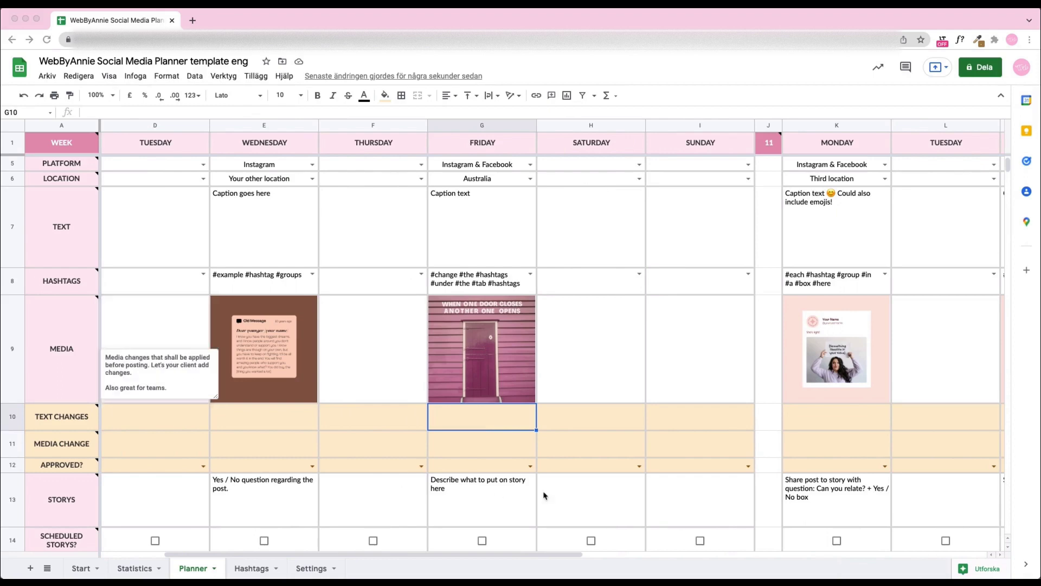
pyautogui.write('Warning! Dont ')
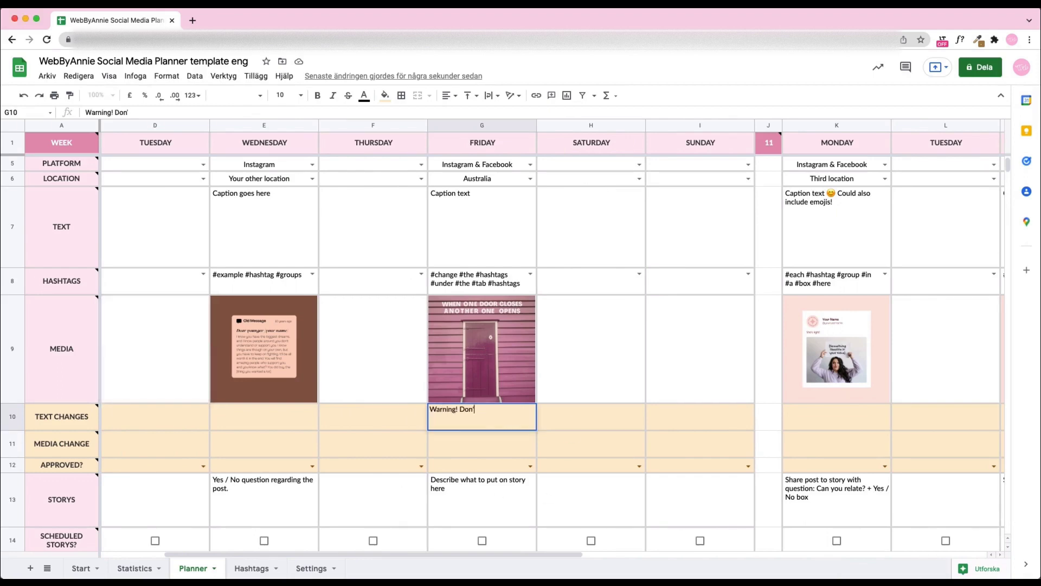
pyautogui.write('t cut your flowers down 😊')
pyautogui.press('Return')
# Upload a replacement image into cell G11 for Friday's post
pyautogui.click(135, 76)
pyautogui.moveTo(214, 207)
pyautogui.click(326, 211)
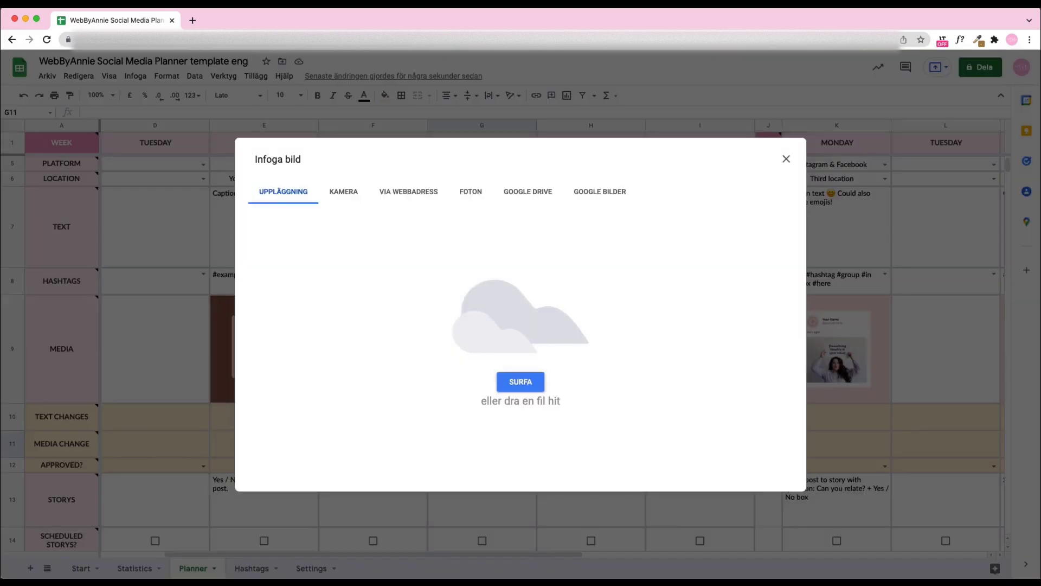
pyautogui.moveTo(418, 355); pyautogui.dragTo(550, 267)
pyautogui.scroll(-5, 476, 476)
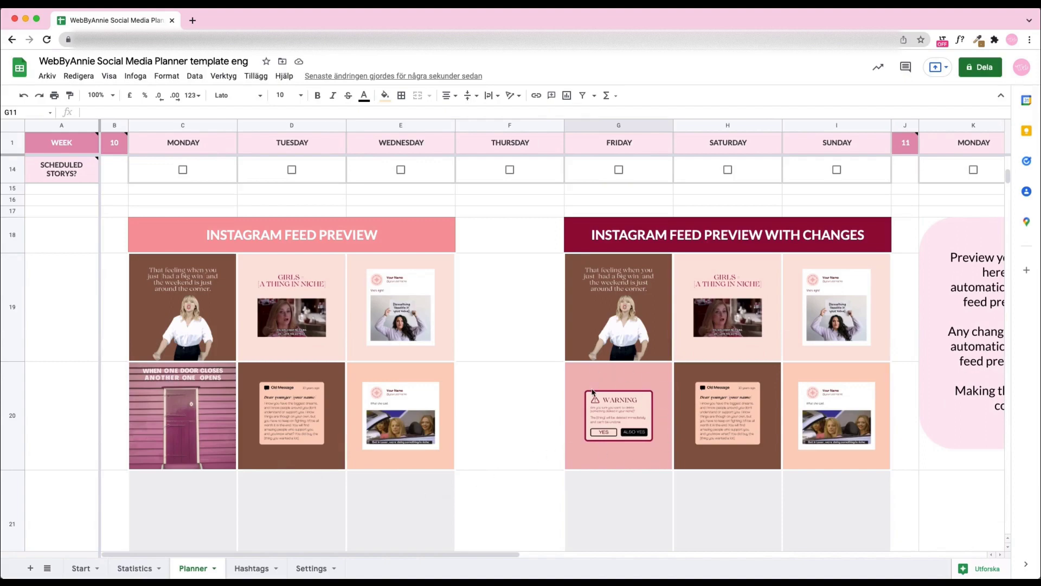
pyautogui.scroll(8, 592, 392)
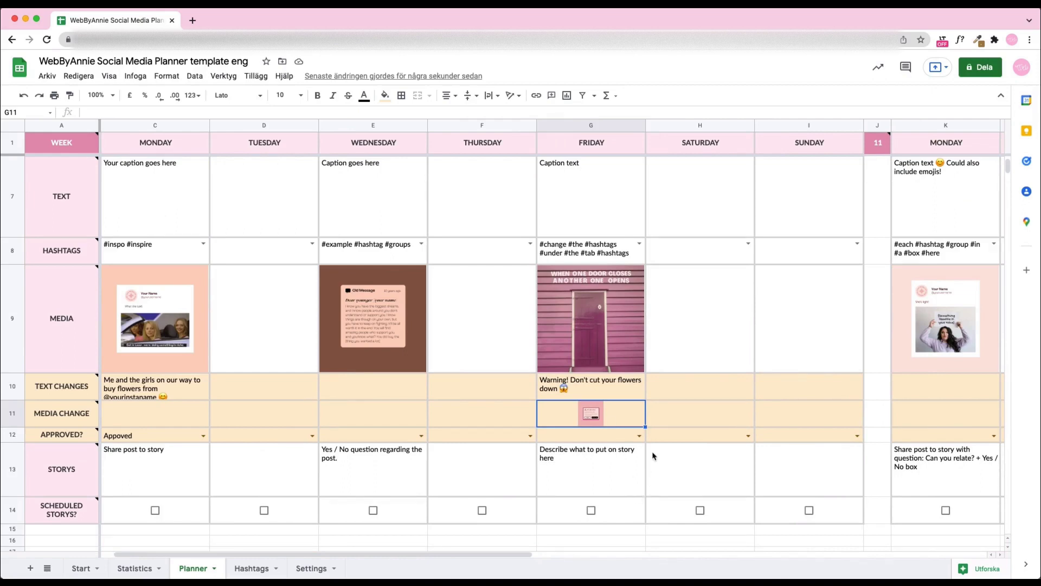
# Set the E12 approval dropdown for week 10 Wednesday to NOT Approved, then review the sheet
pyautogui.click(422, 435)
pyautogui.click(399, 462)
pyautogui.scroll(3, 580, 296)
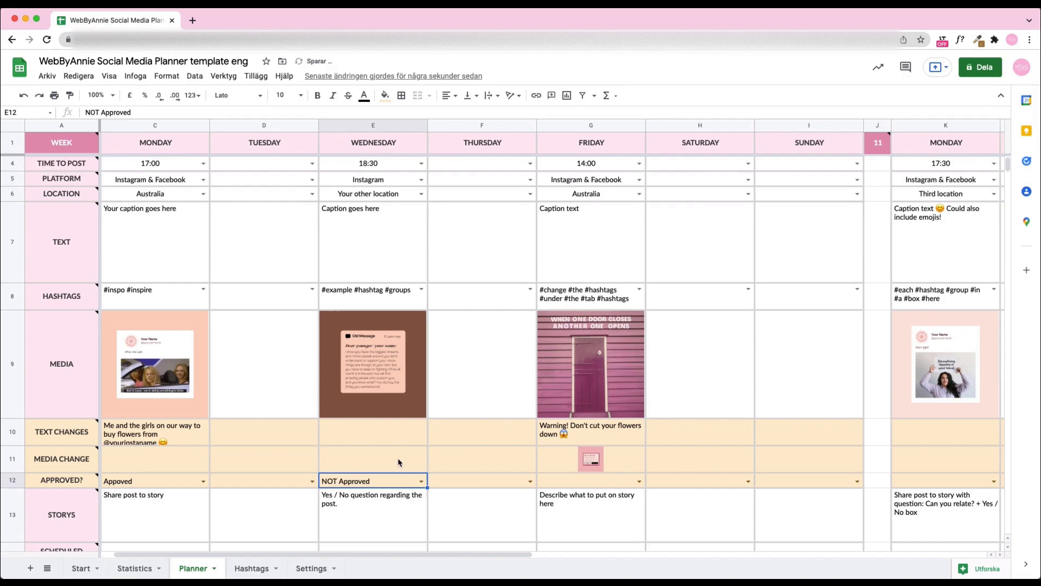
pyautogui.hscroll(5, 581, 296)
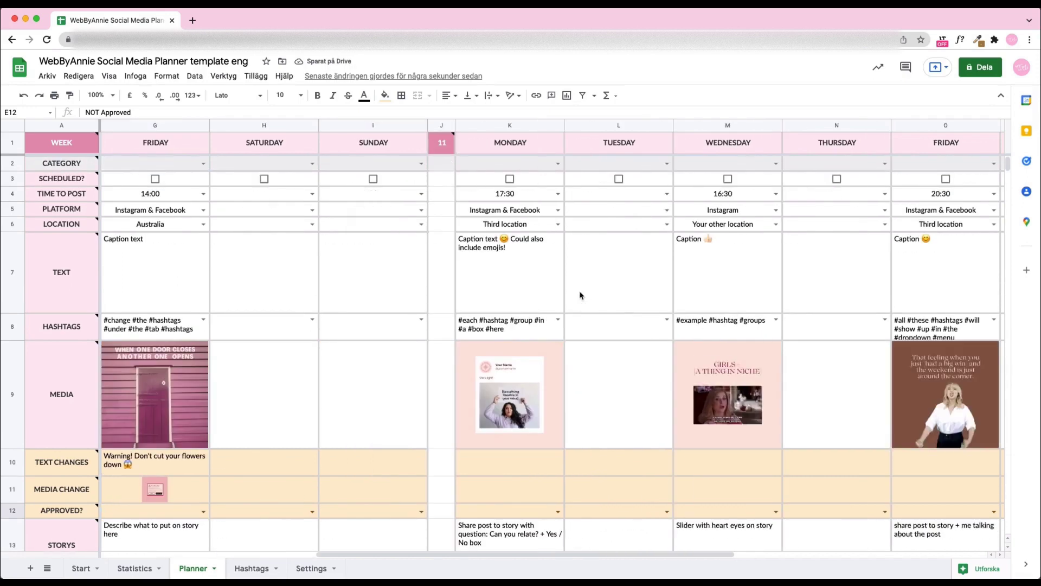
pyautogui.hscroll(4, 580, 296)
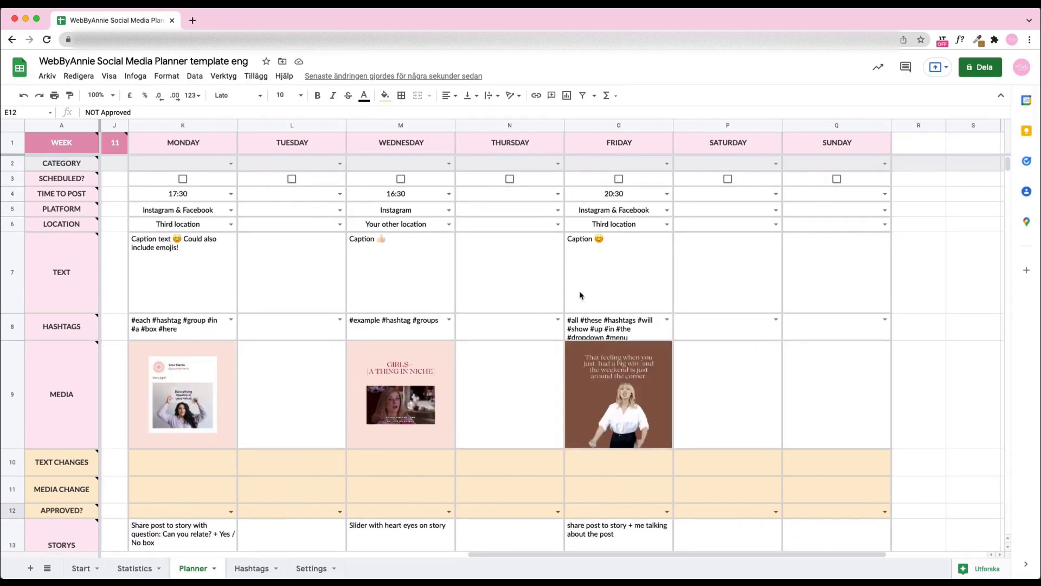
pyautogui.hscroll(-3, 580, 296)
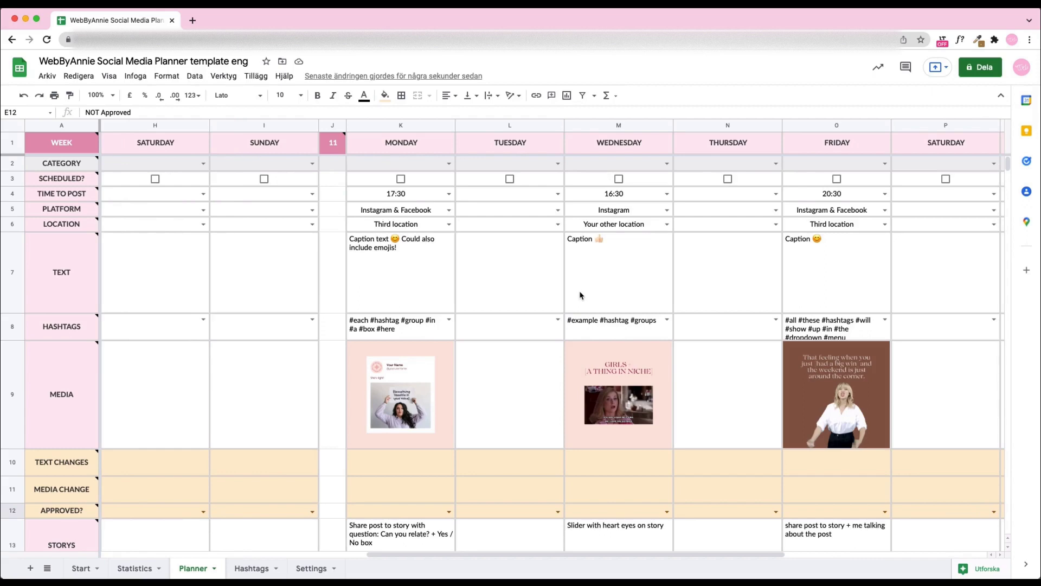
pyautogui.hscroll(-5, 580, 295)
pyautogui.scroll(-3, 580, 295)
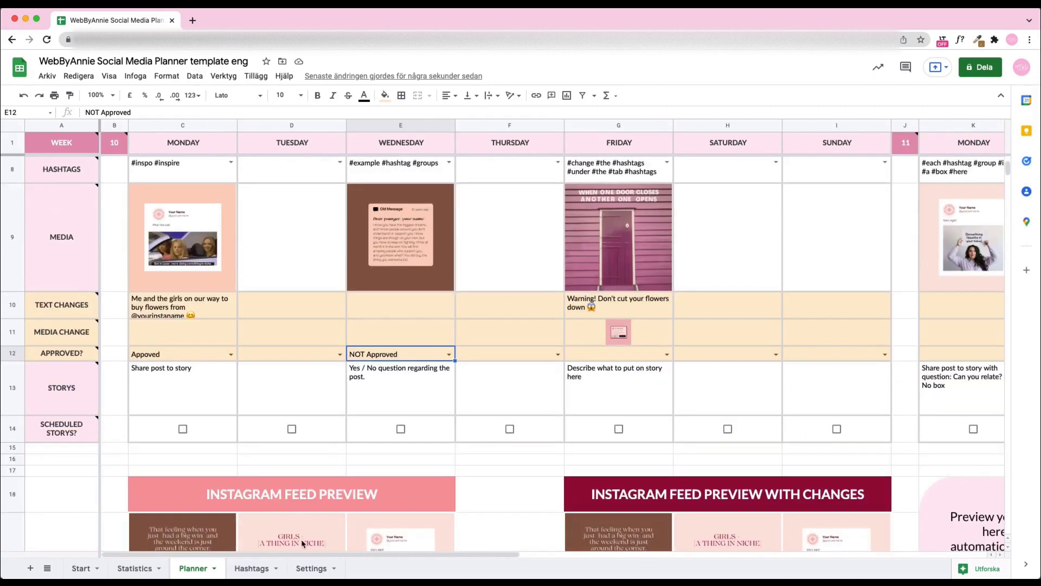
pyautogui.scroll(-3, 320, 446)
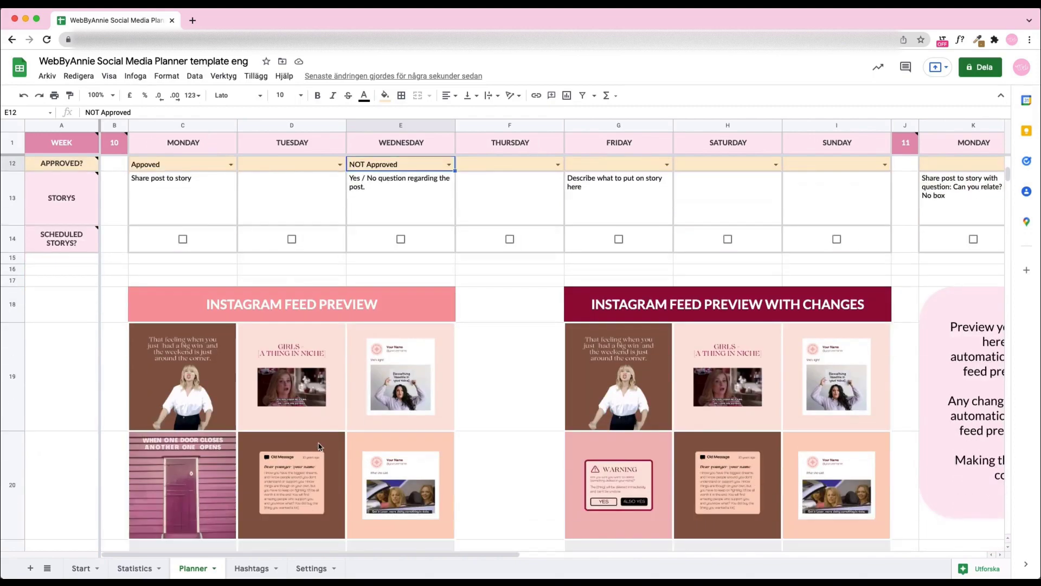
pyautogui.scroll(5, 320, 447)
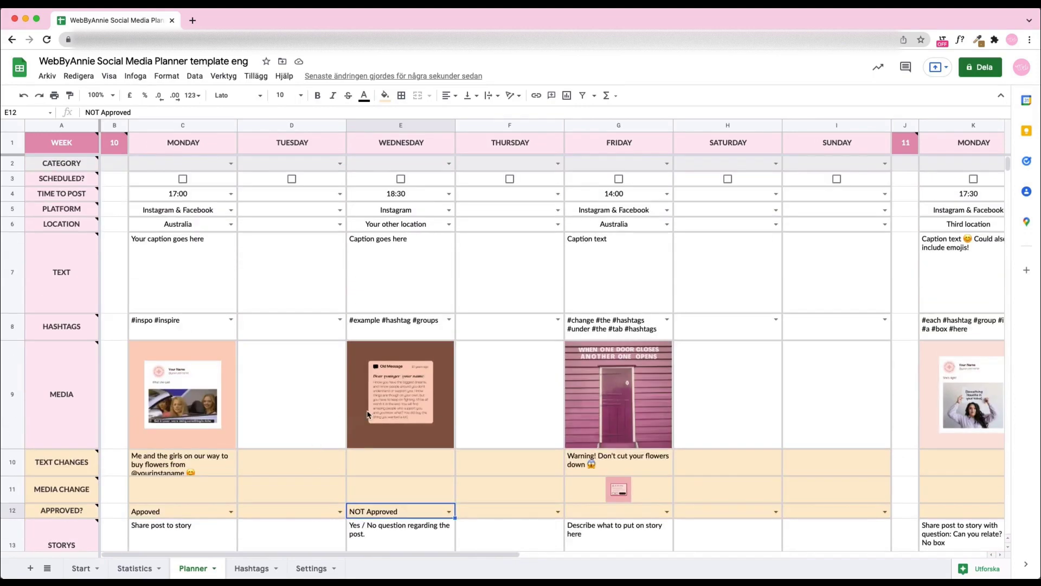
pyautogui.scroll(-5, 369, 413)
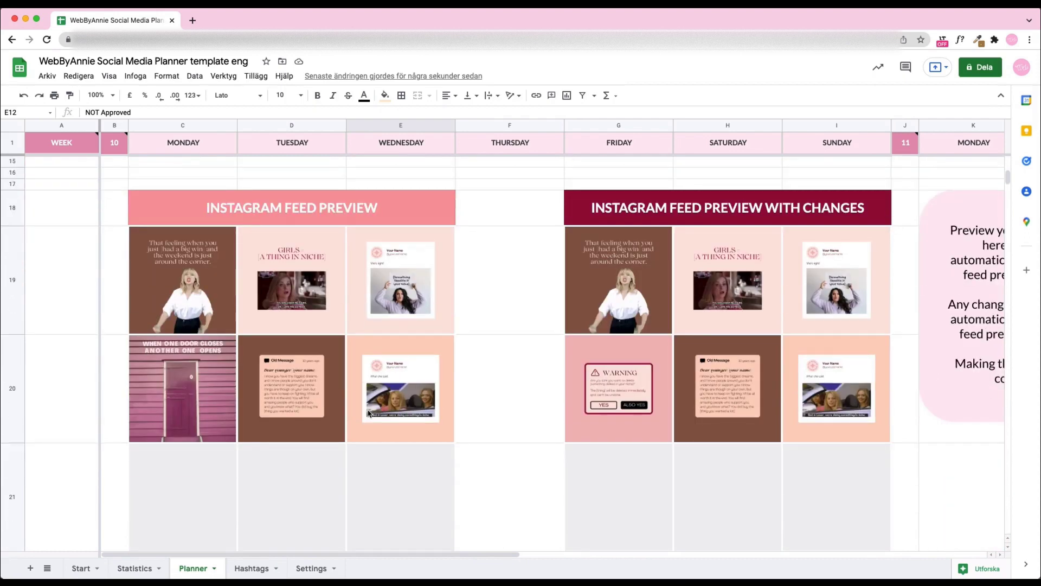
pyautogui.scroll(-1, 369, 413)
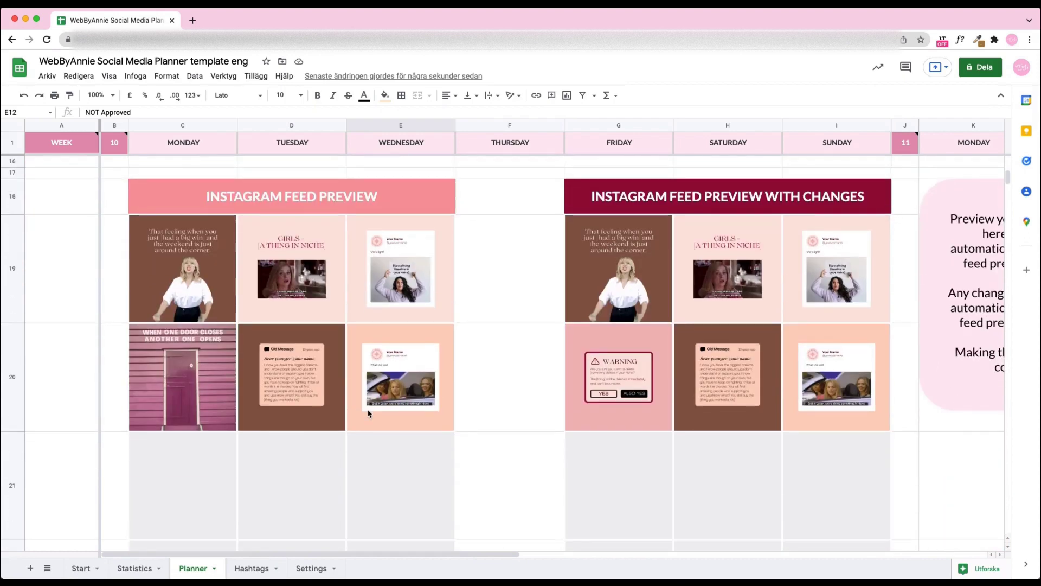